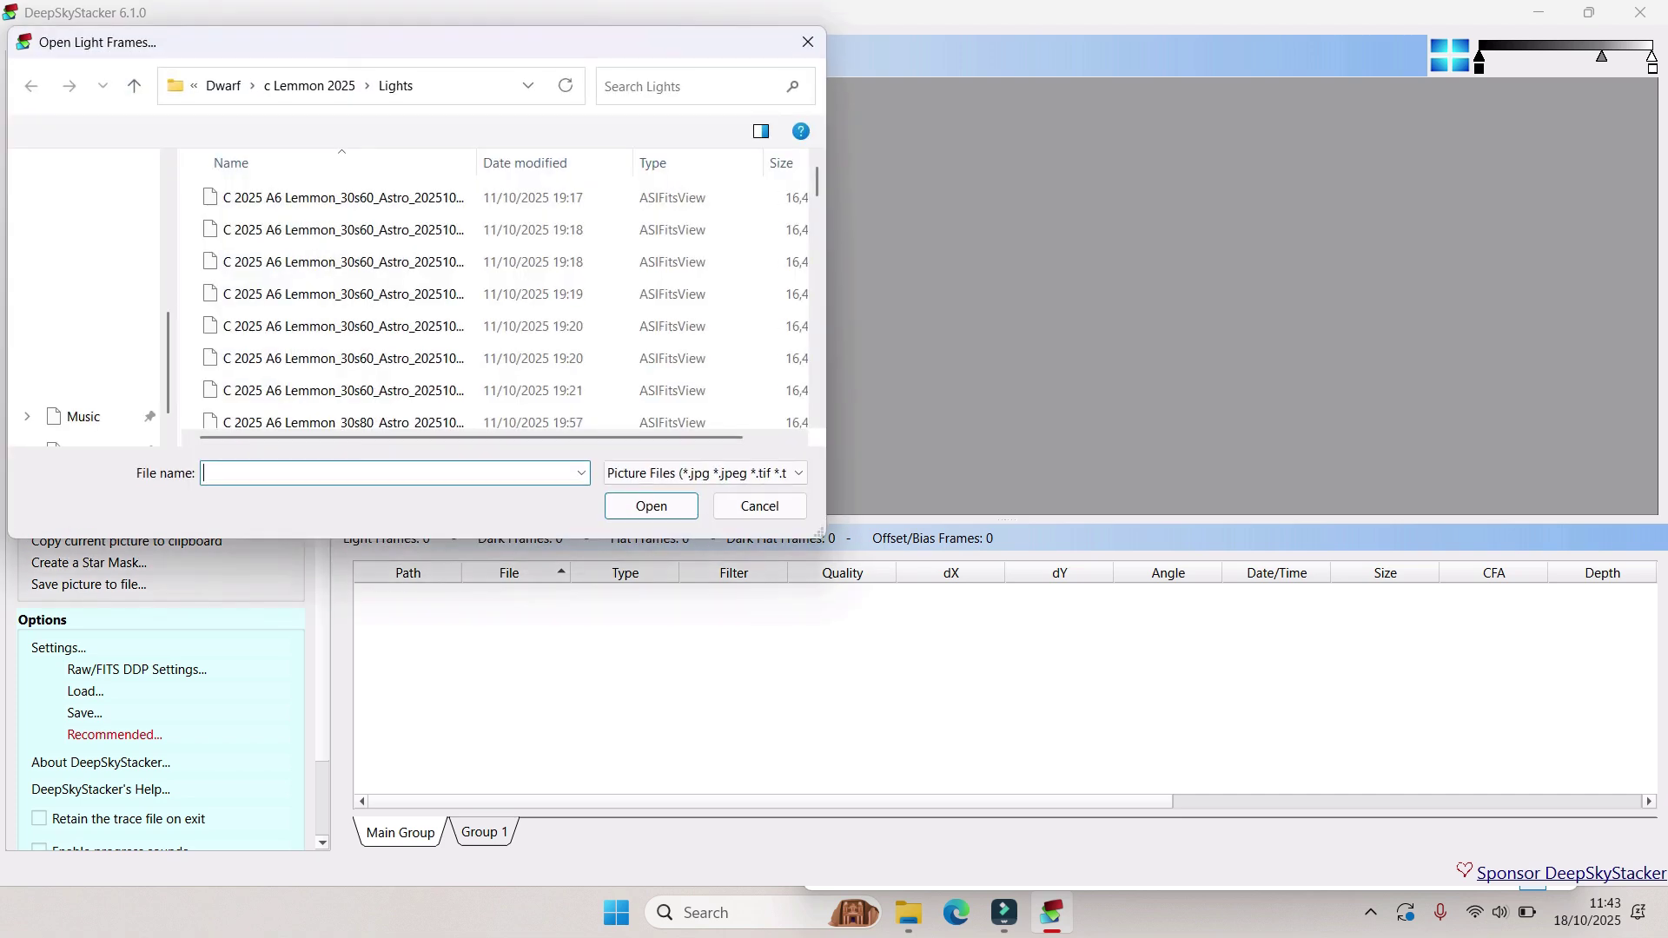
# Load all the comet light frames from the Lights folder and register the checked pictures without stacking after registering.
pyautogui.hotkey('ctrl', 'a')
pyautogui.press('Return')
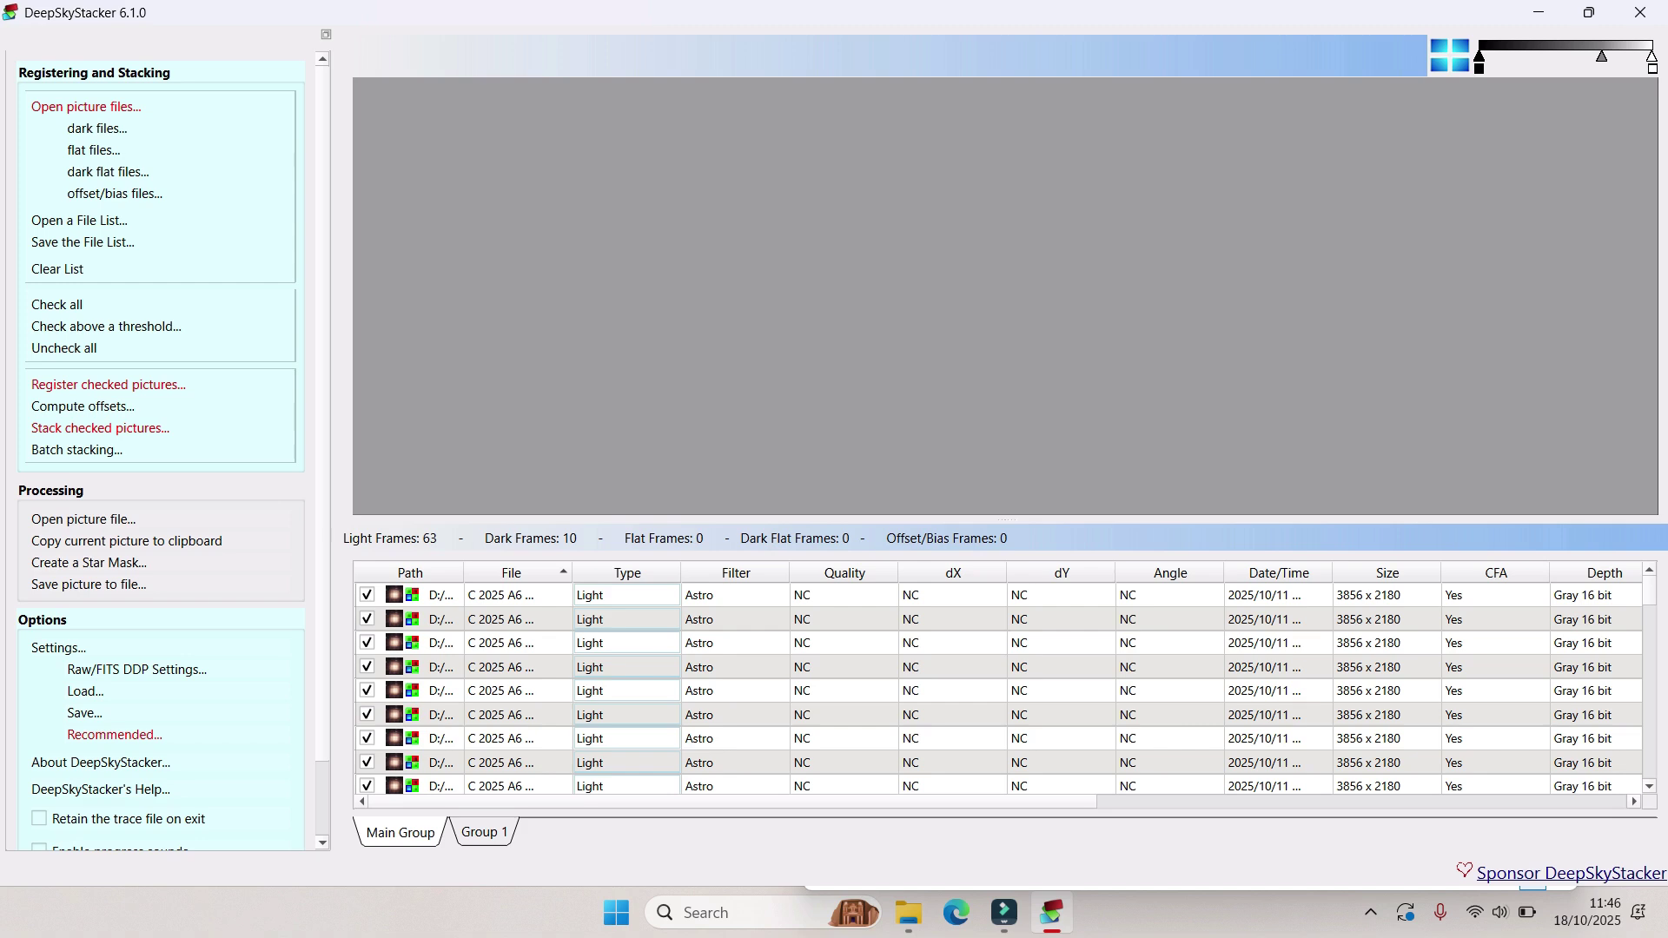
pyautogui.click(107, 385)
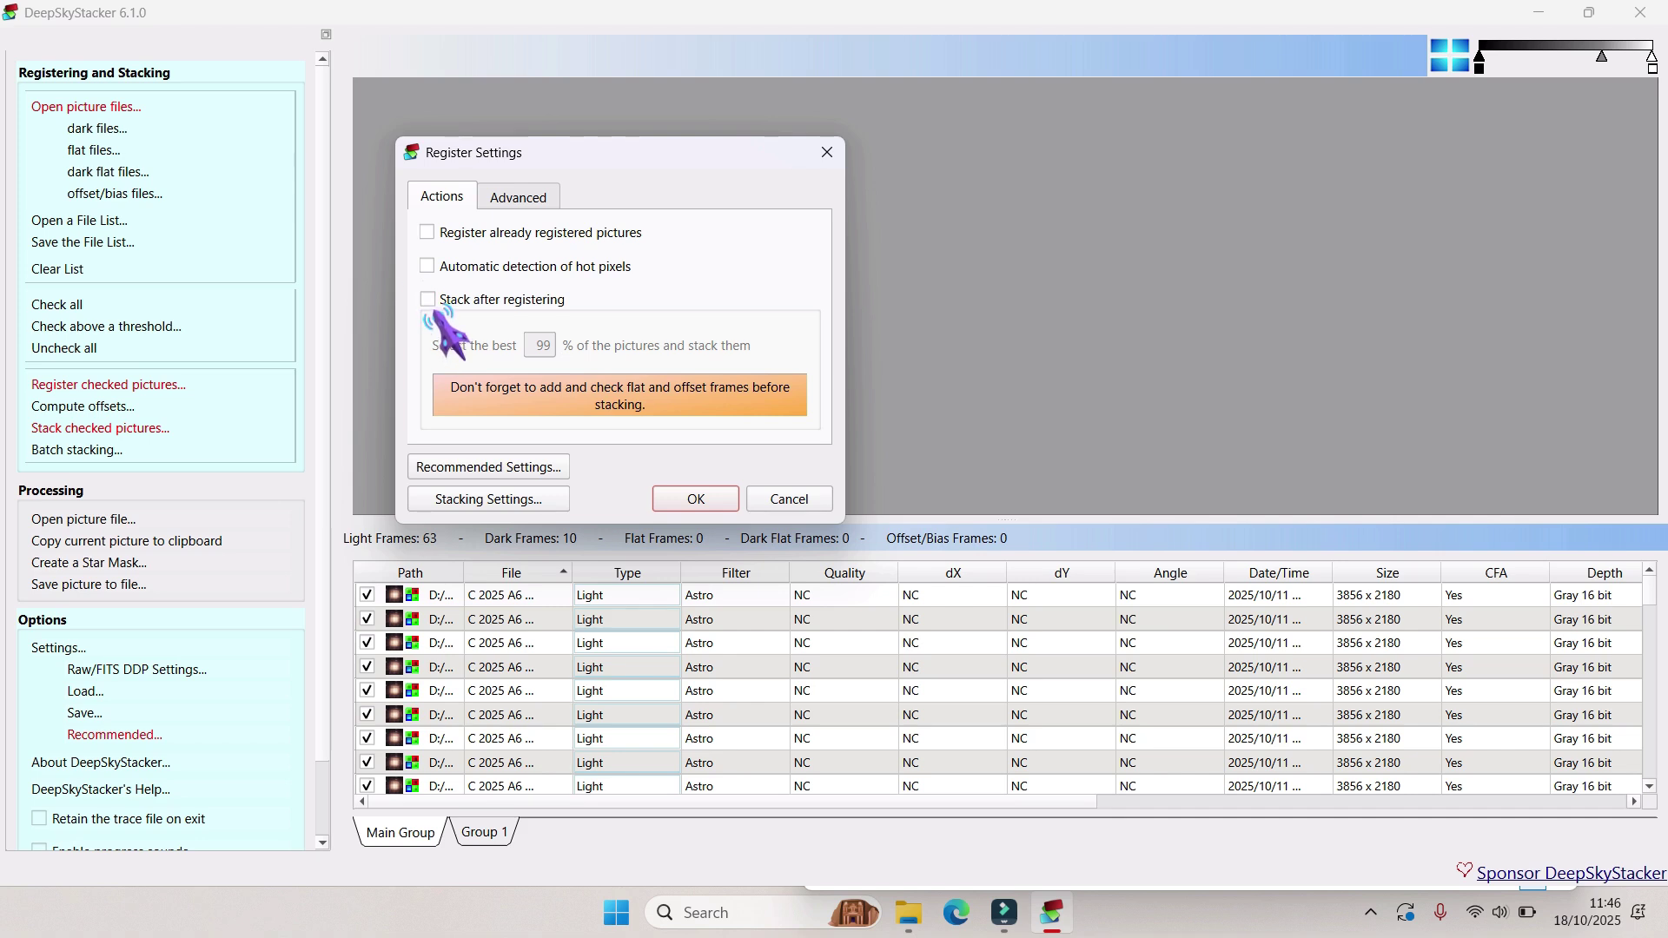
pyautogui.press('Return')
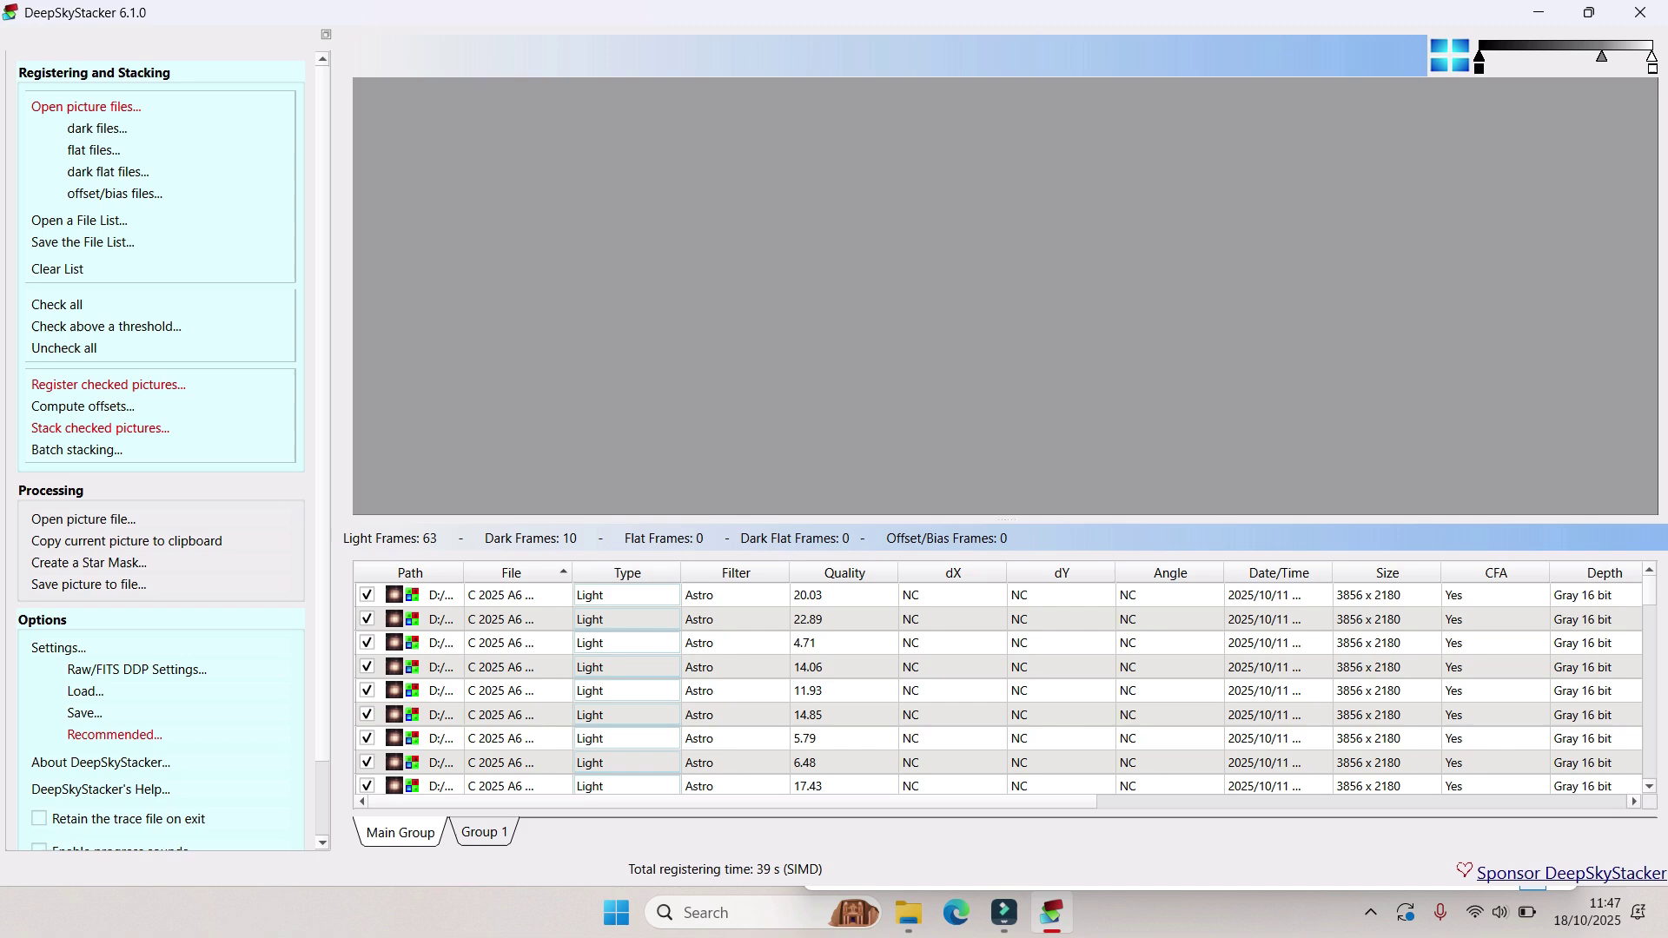
# Review the registered frames' quality scores, then preview the first light frame and brighten its midtones strongly.
pyautogui.scroll(-4, 999, 691)
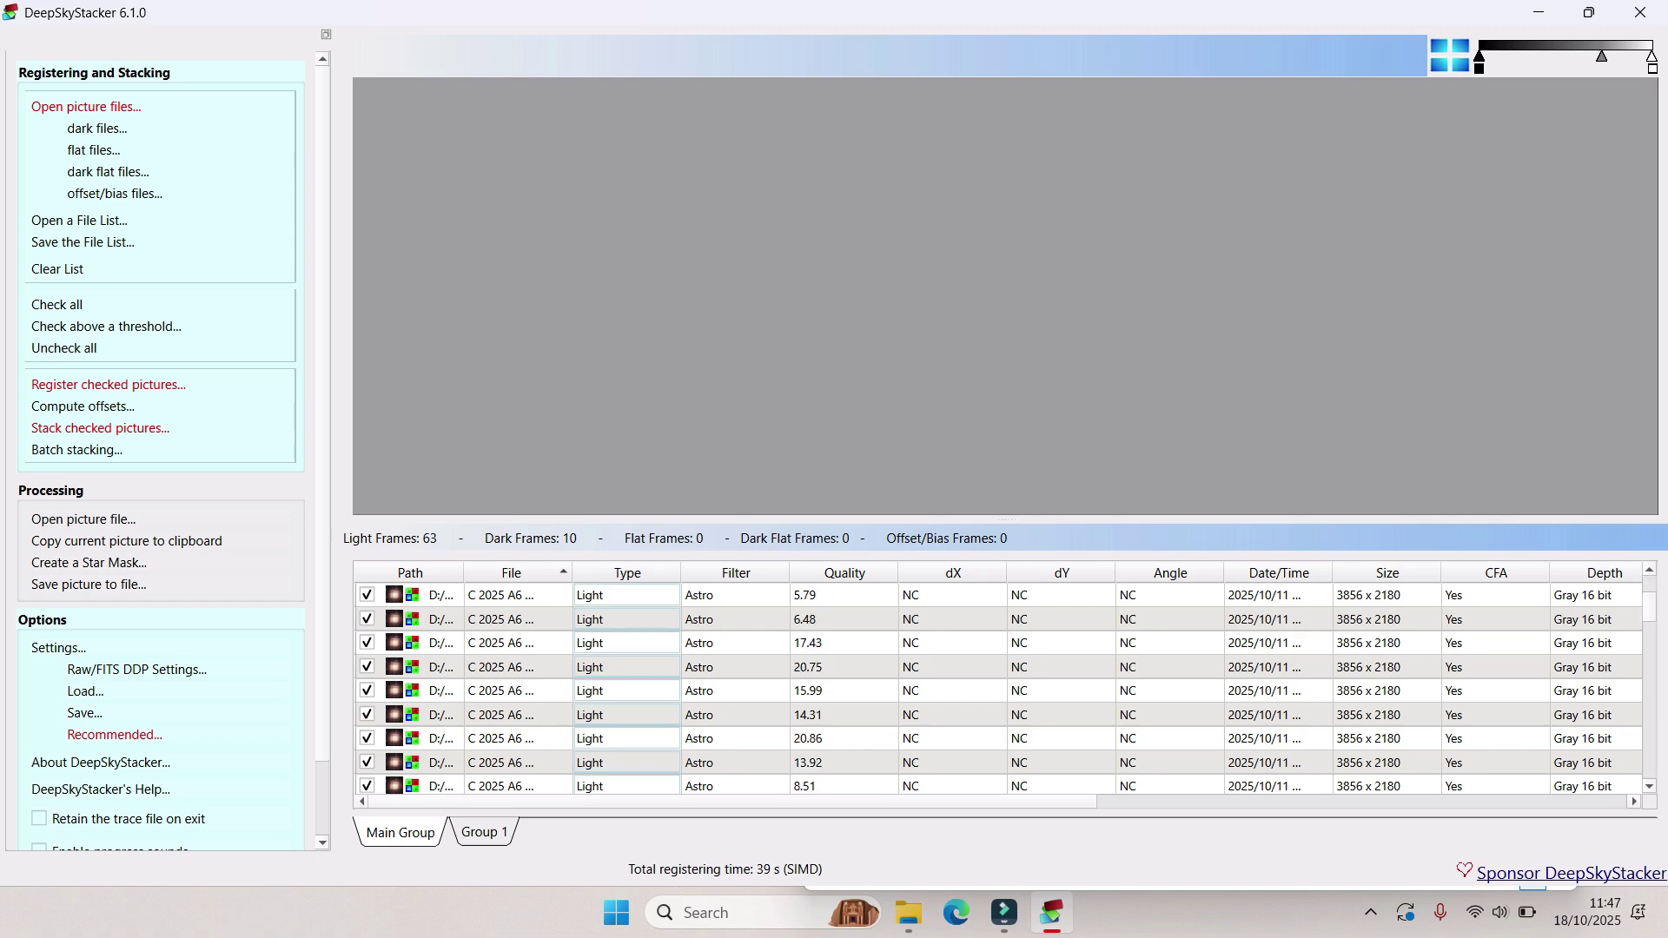
pyautogui.scroll(-12, 999, 691)
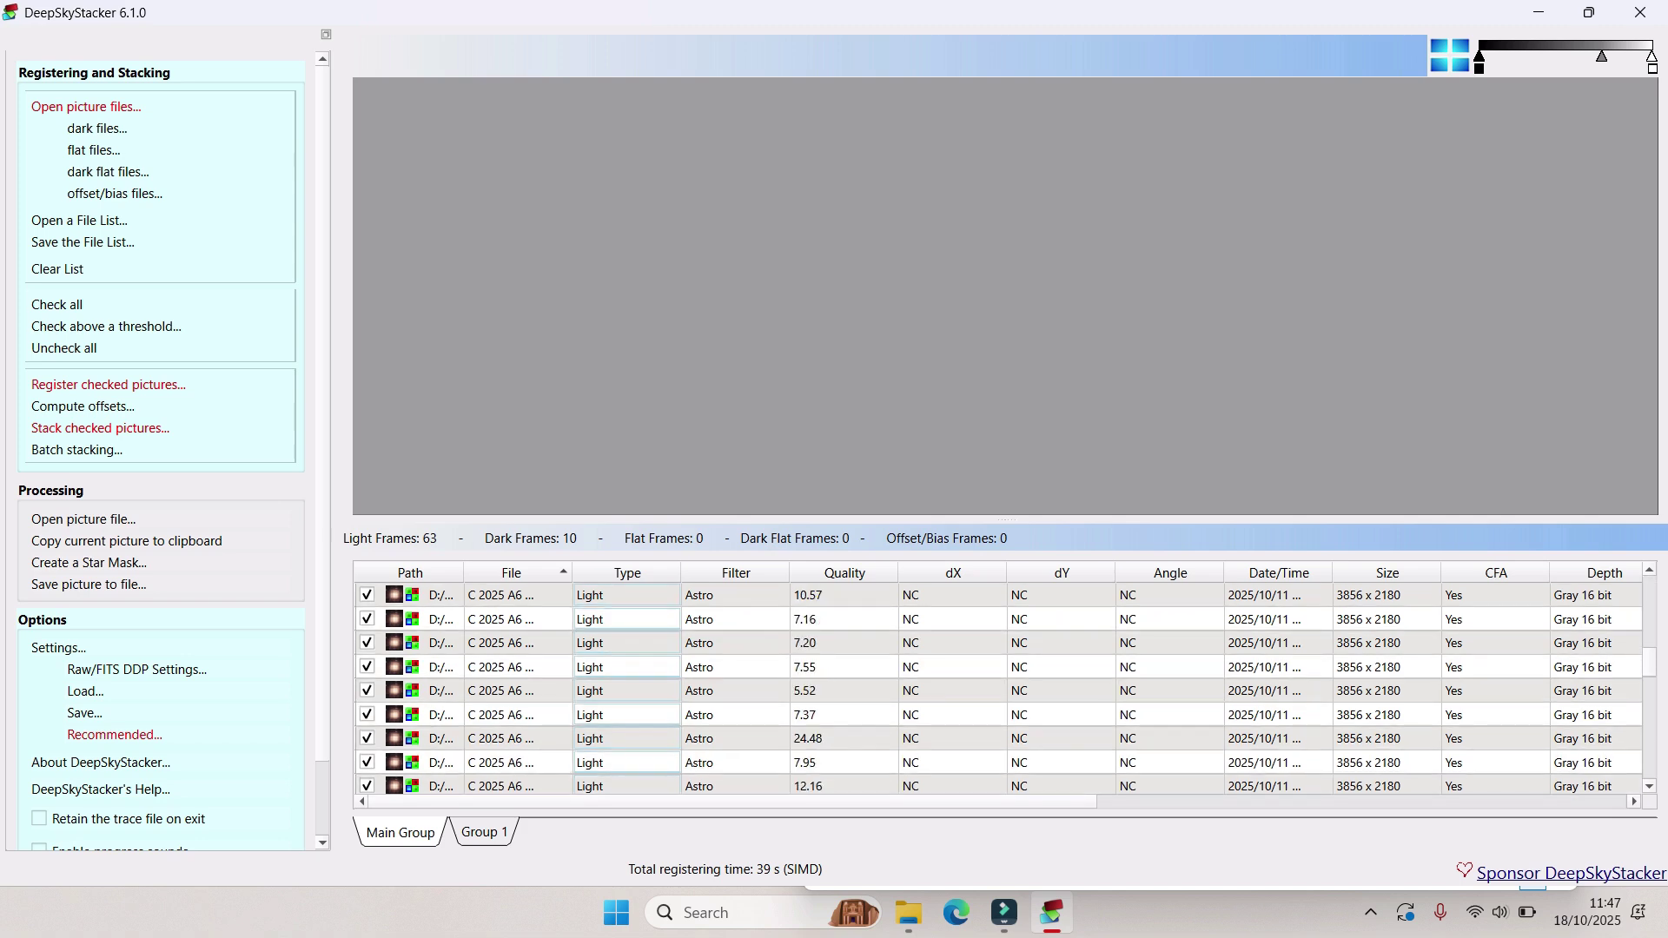
pyautogui.scroll(15, 999, 690)
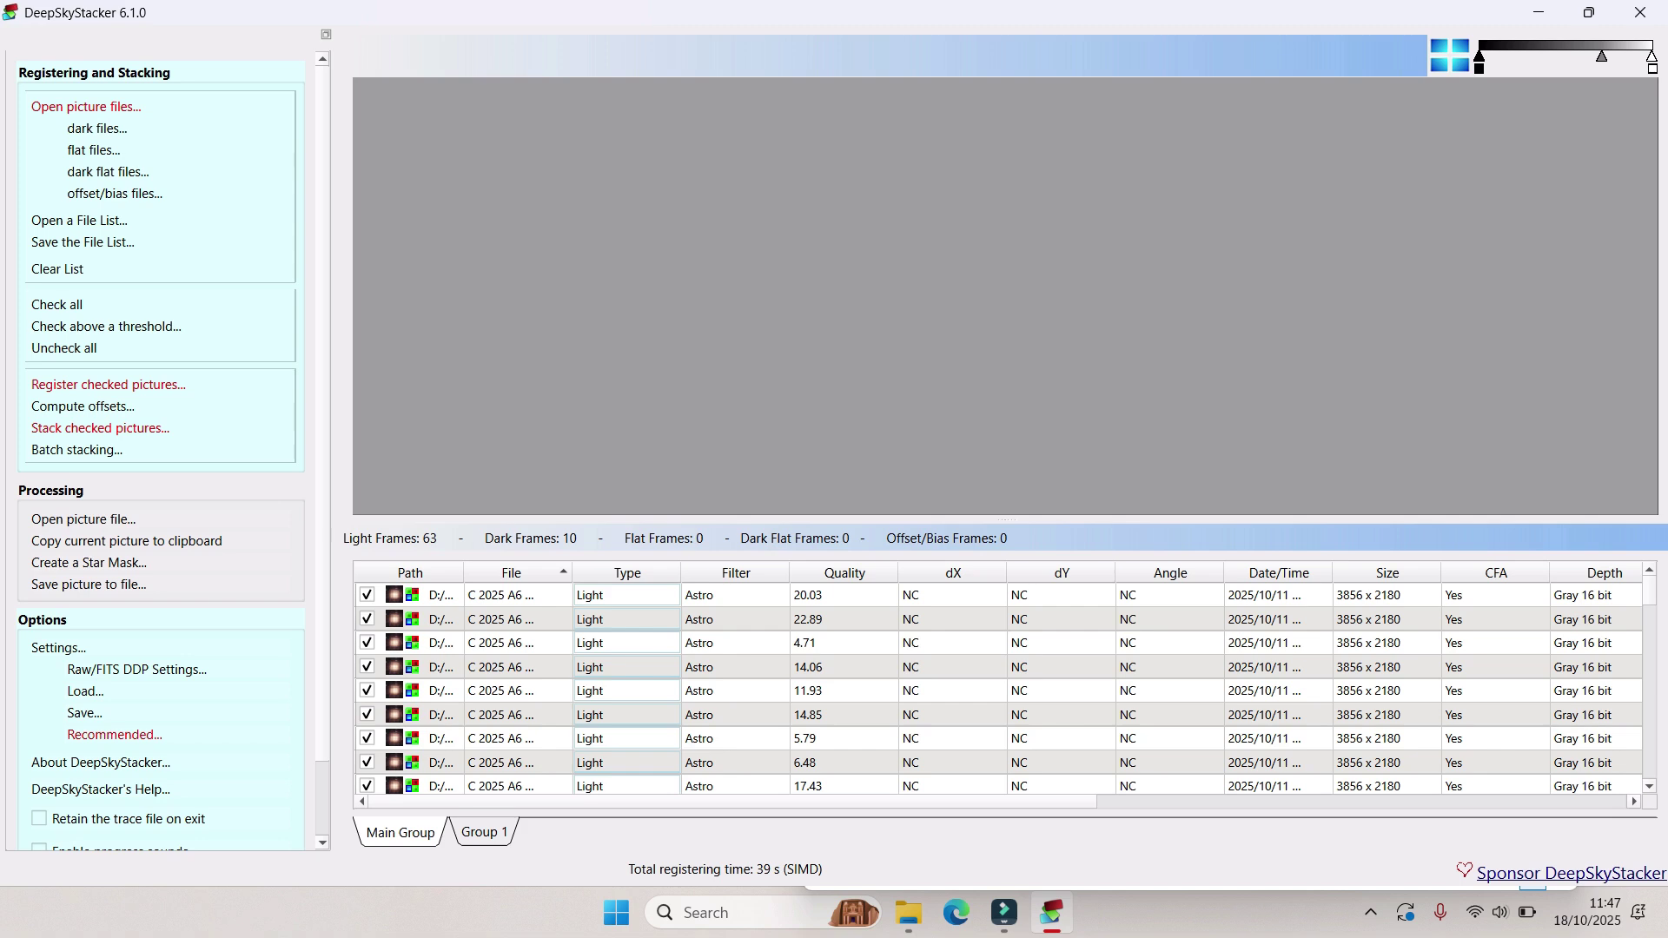
pyautogui.click(847, 596)
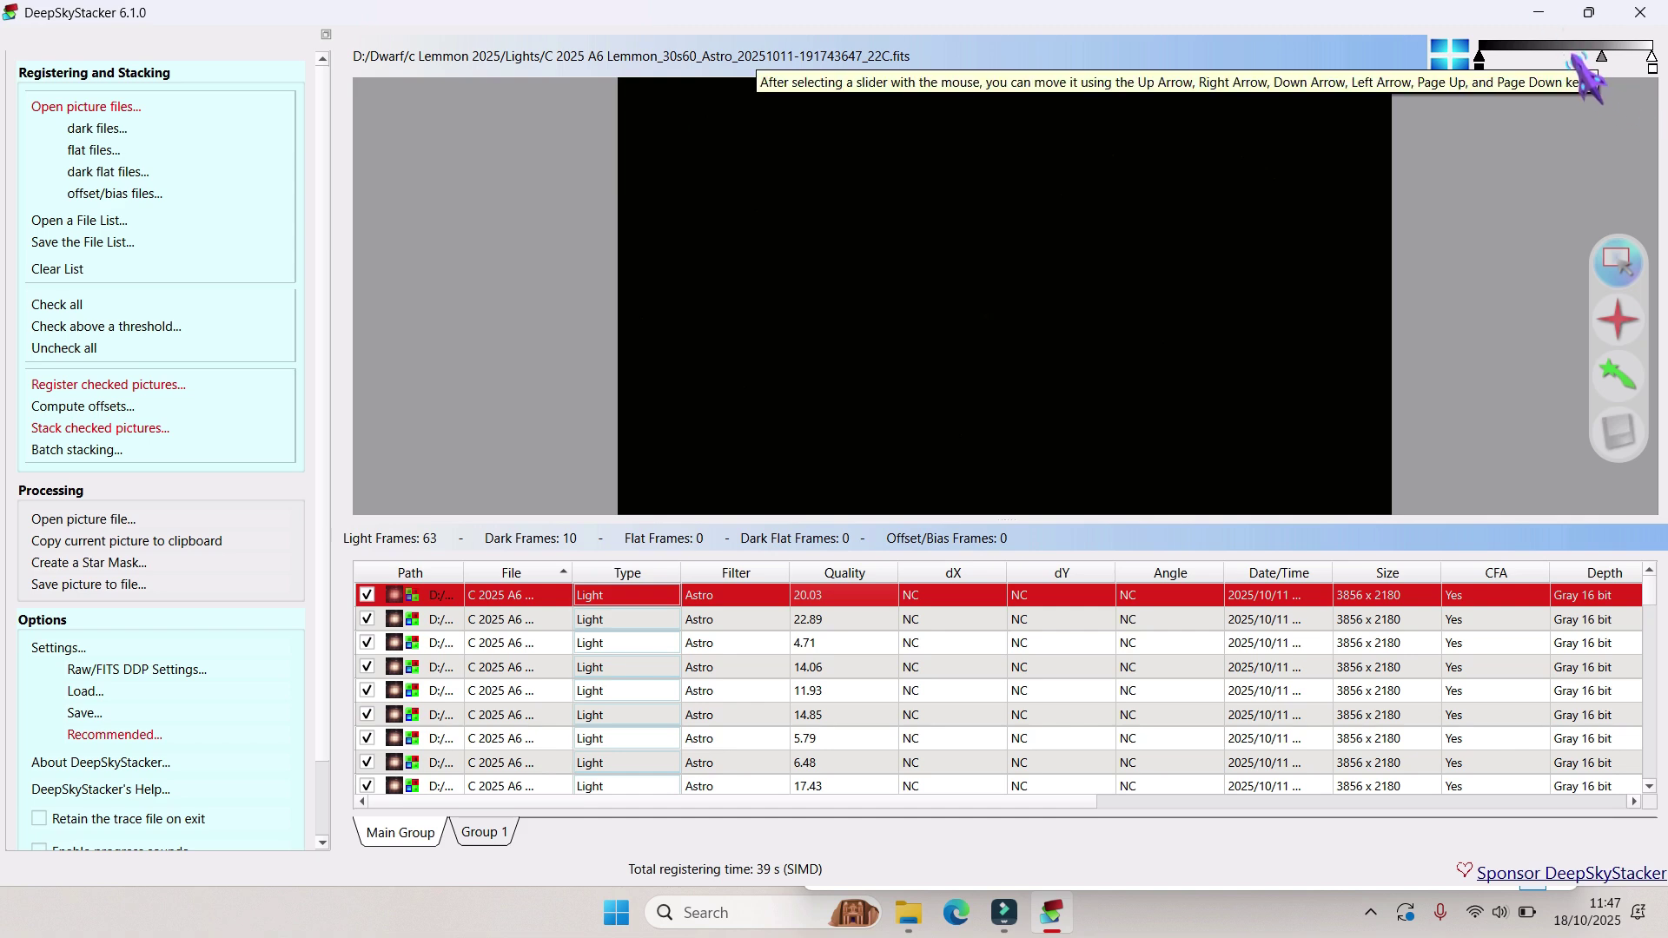
pyautogui.moveTo(1601, 58); pyautogui.dragTo(1509, 58)
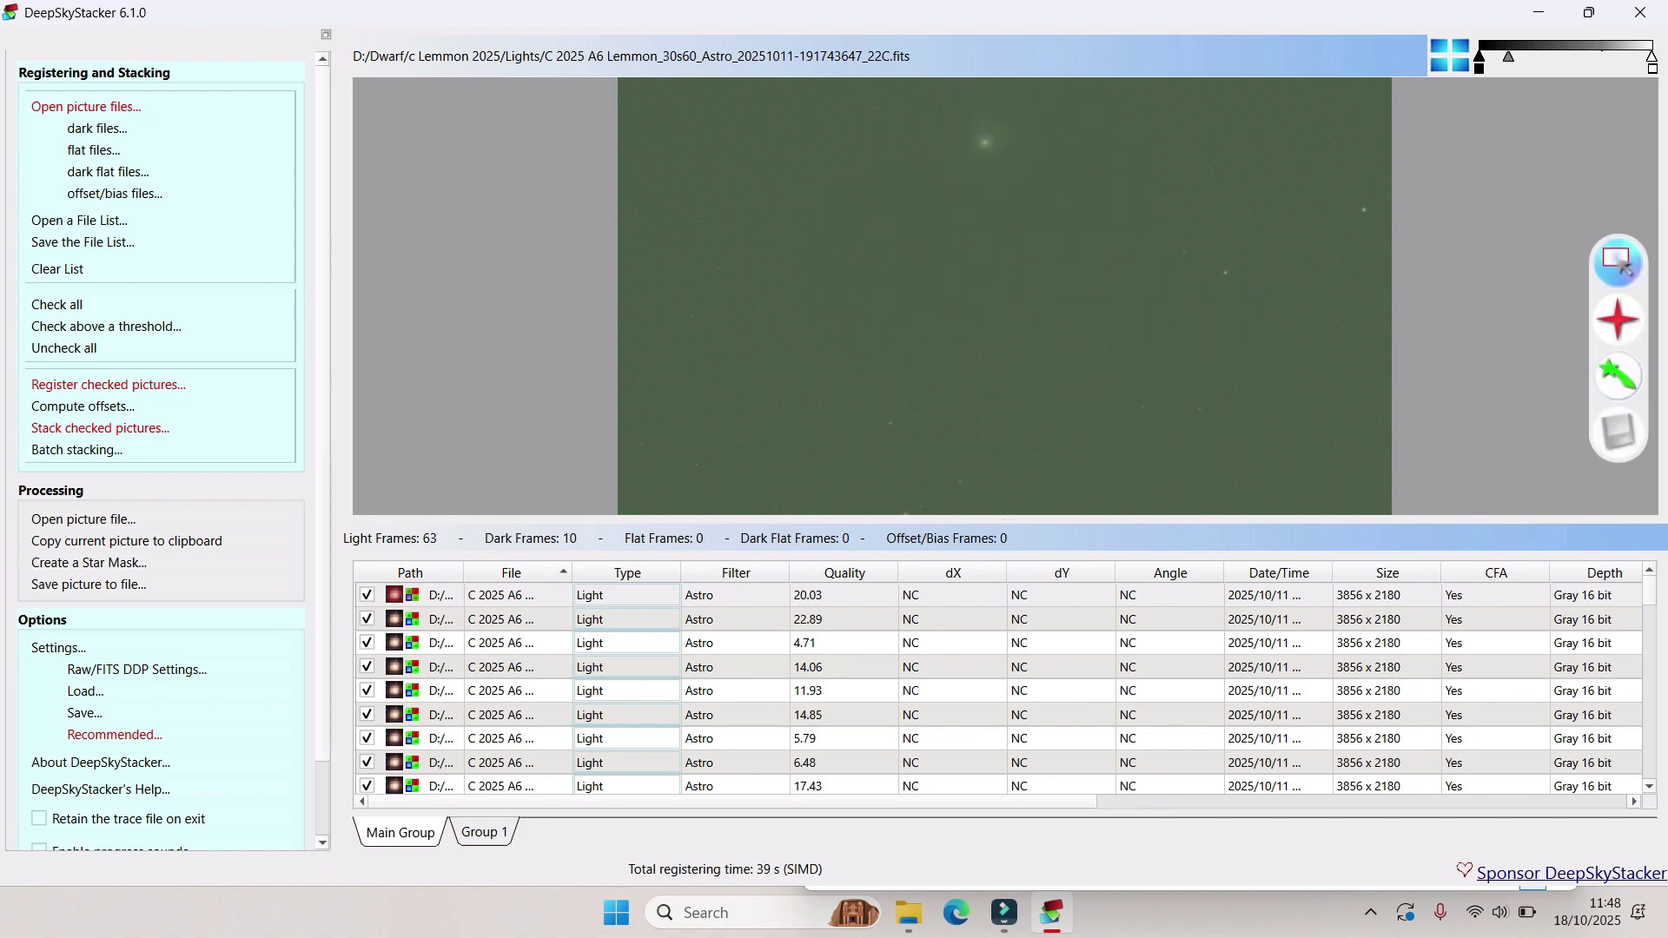
# Mark the comet's position on its nucleus in the first light frame and in the 30s80 frame with 23.89 quality.
pyautogui.click(1616, 375)
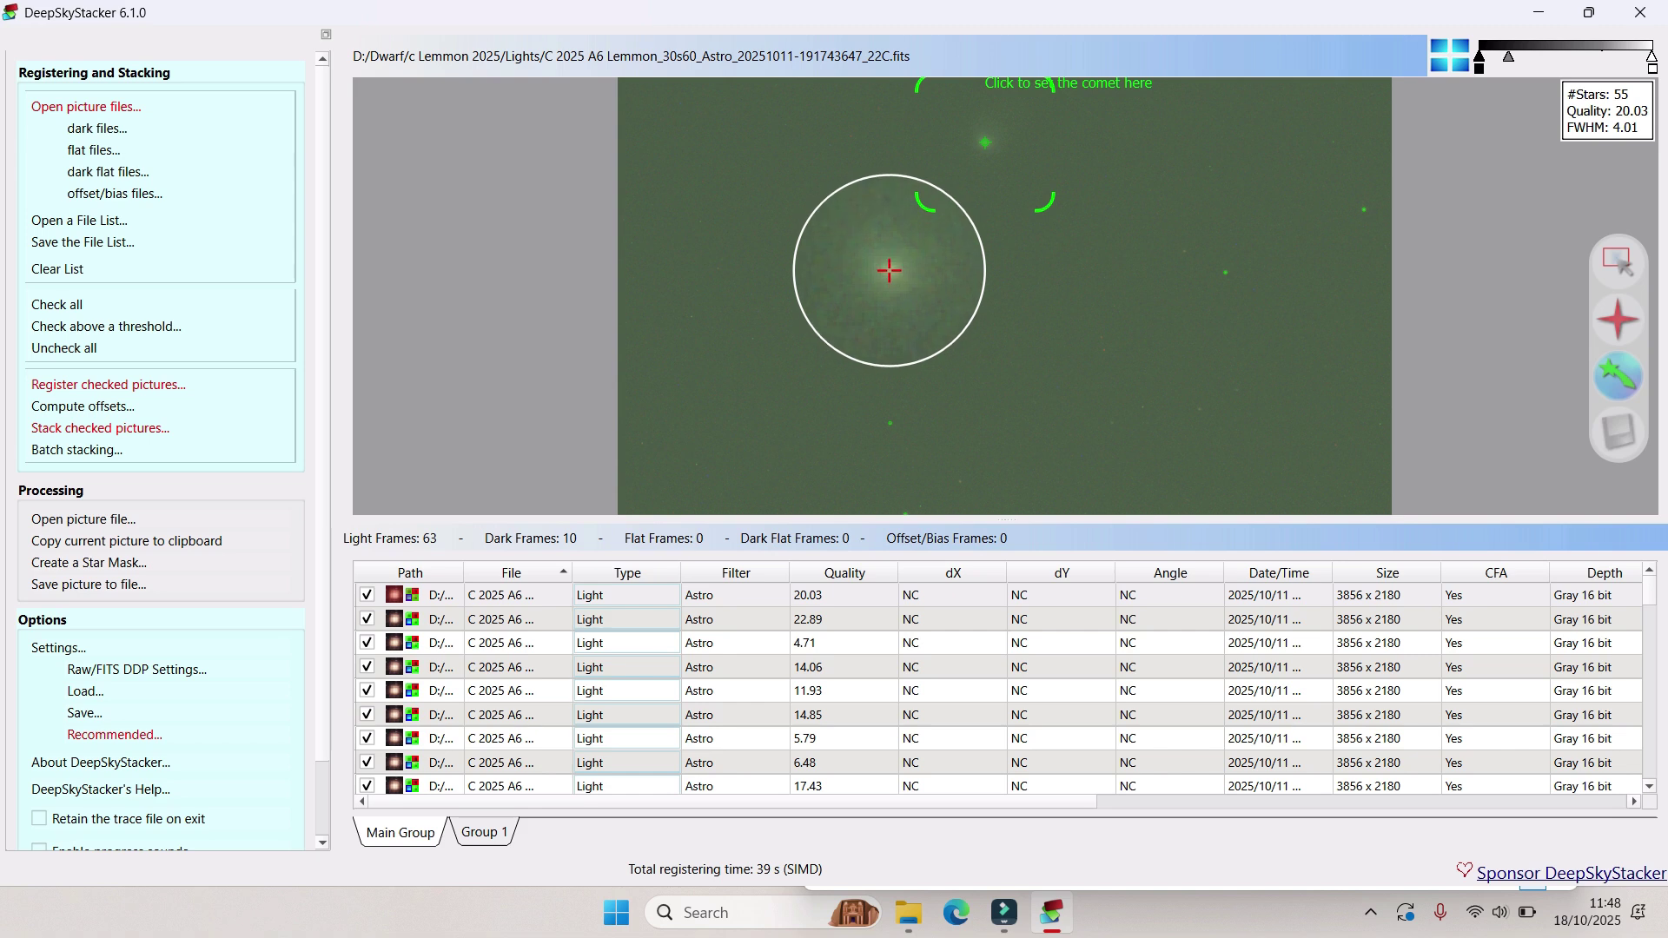
pyautogui.click(984, 142)
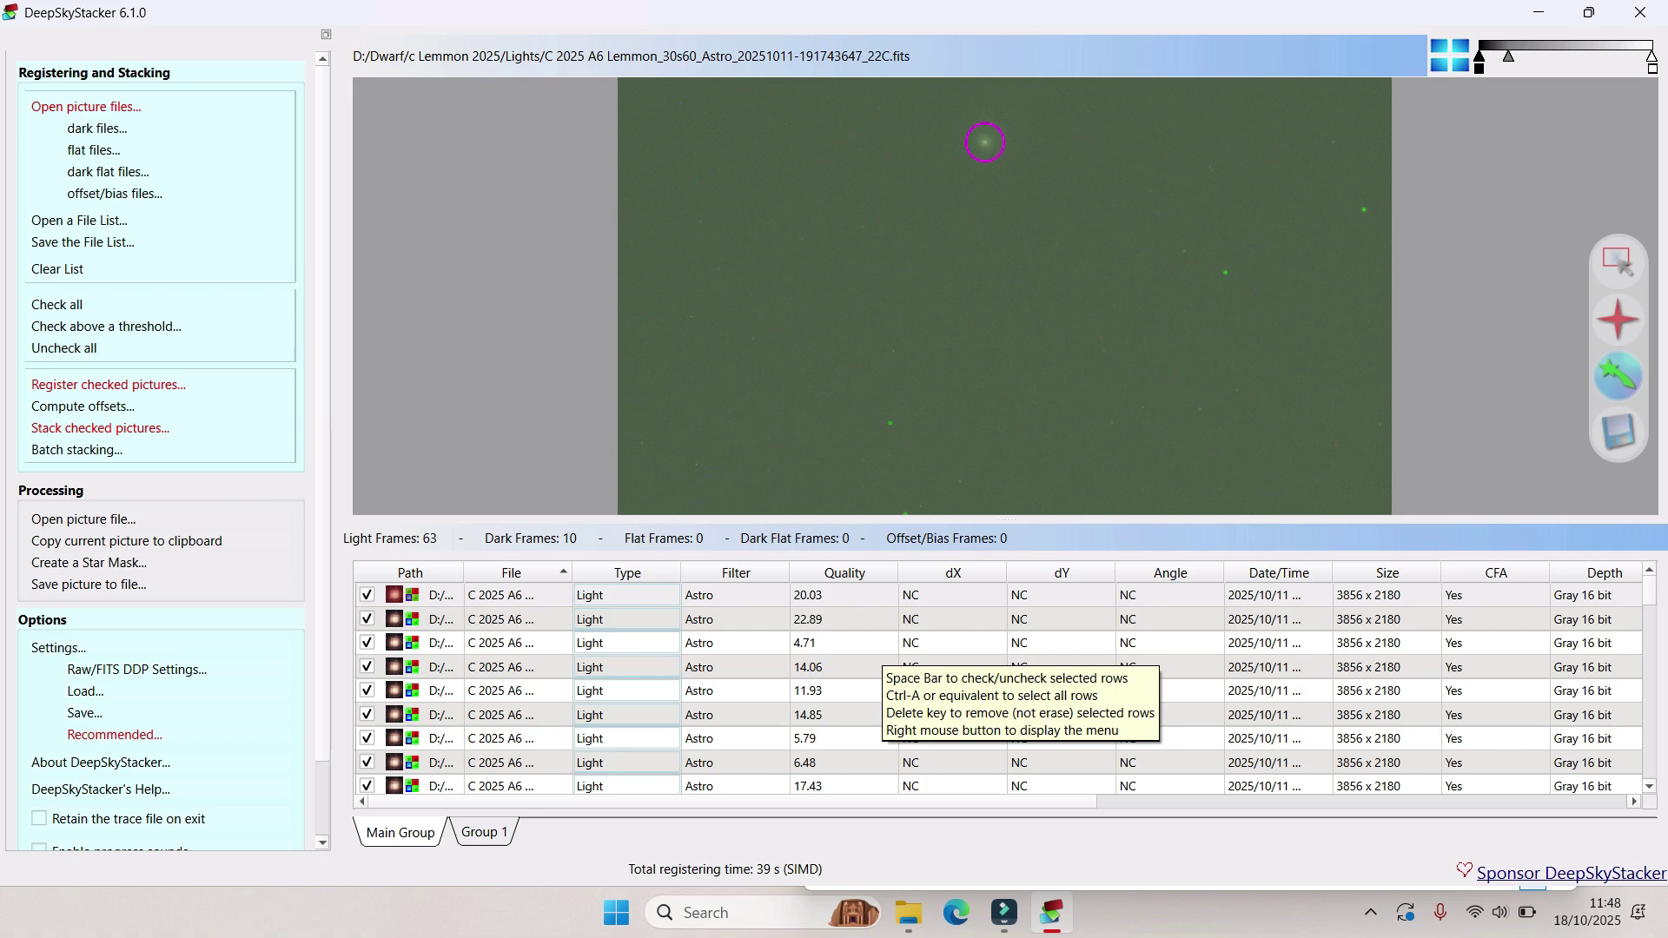
pyautogui.scroll(-1, 877, 656)
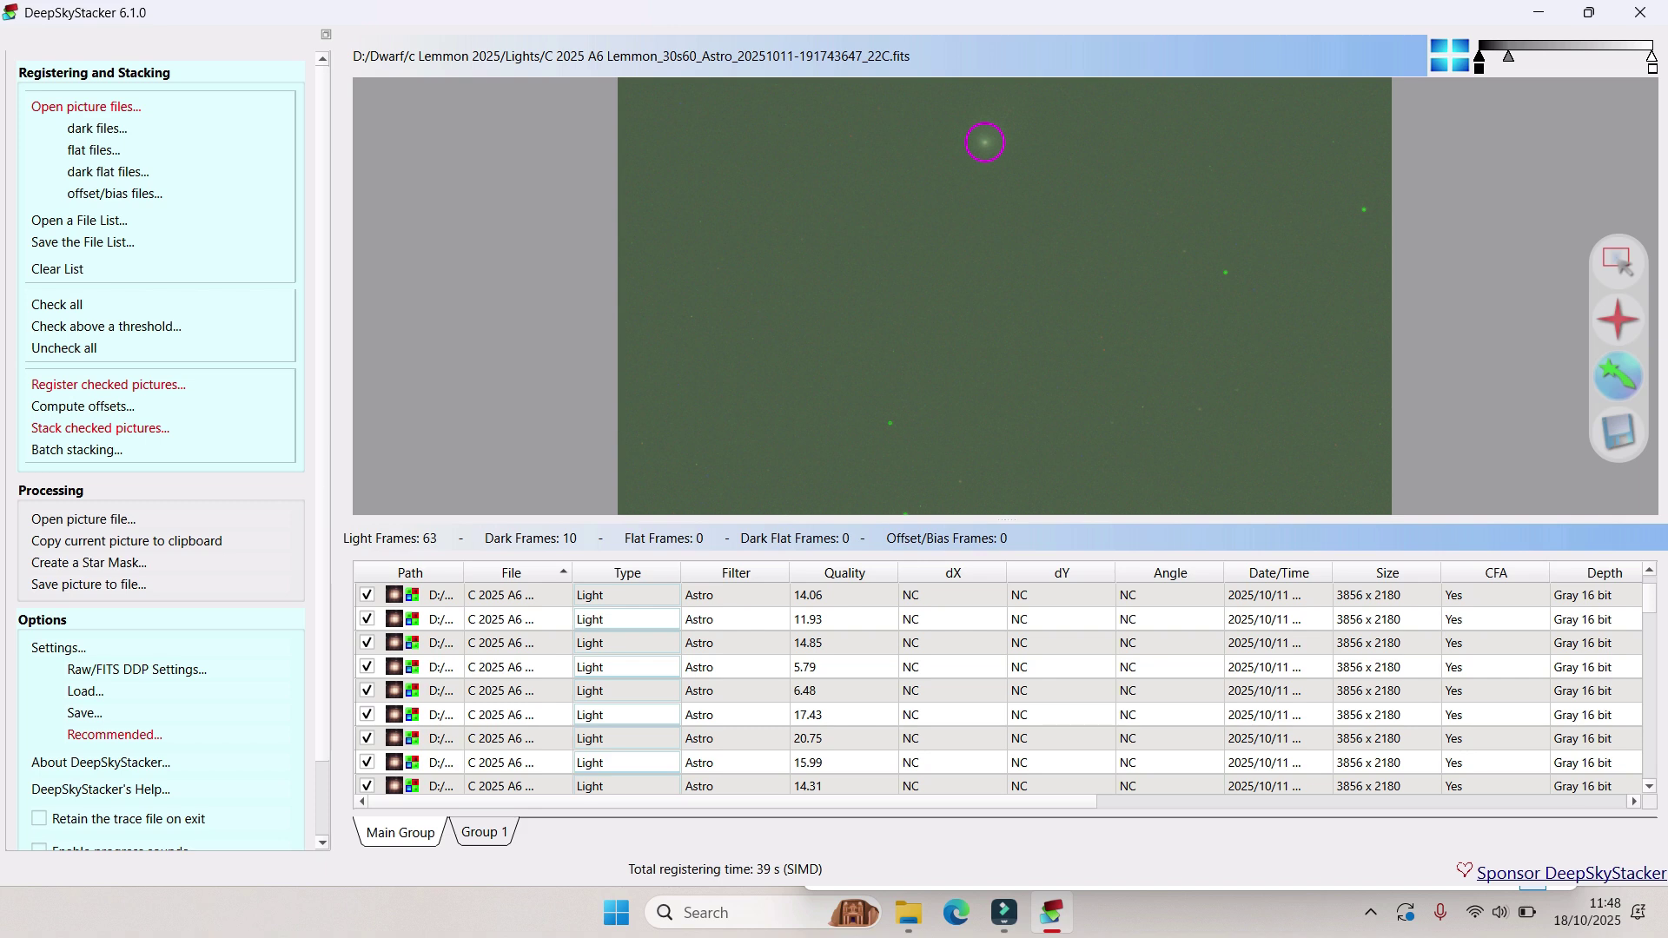
pyautogui.click(878, 738)
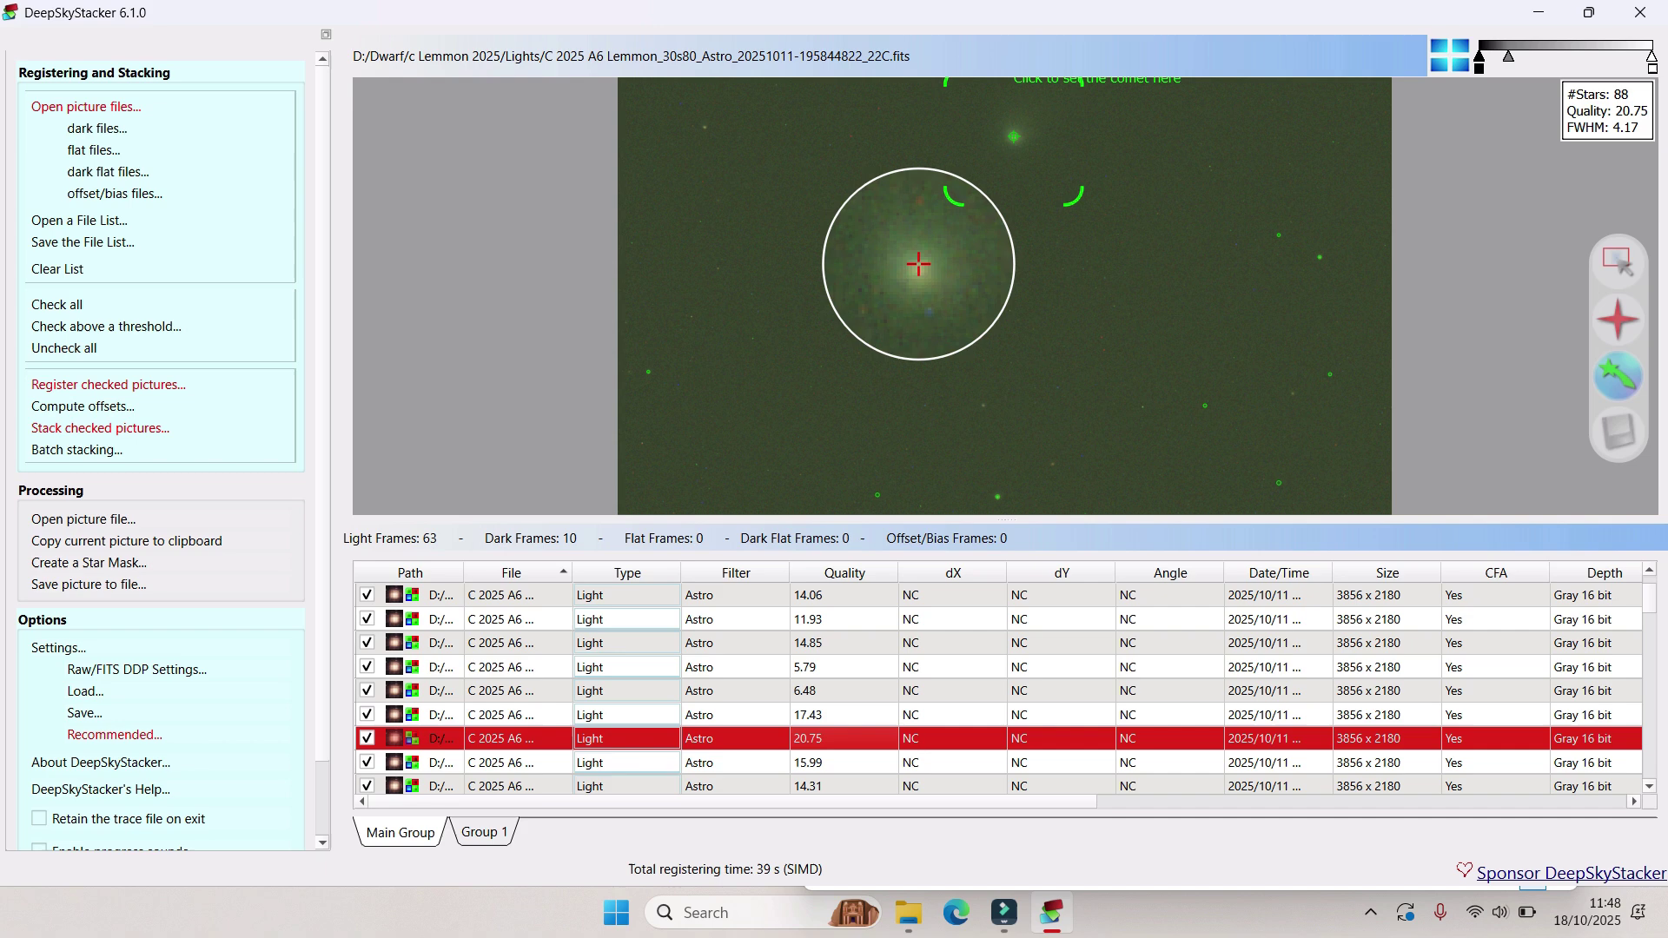
pyautogui.scroll(-3, 878, 686)
pyautogui.click(877, 715)
pyautogui.click(1058, 177)
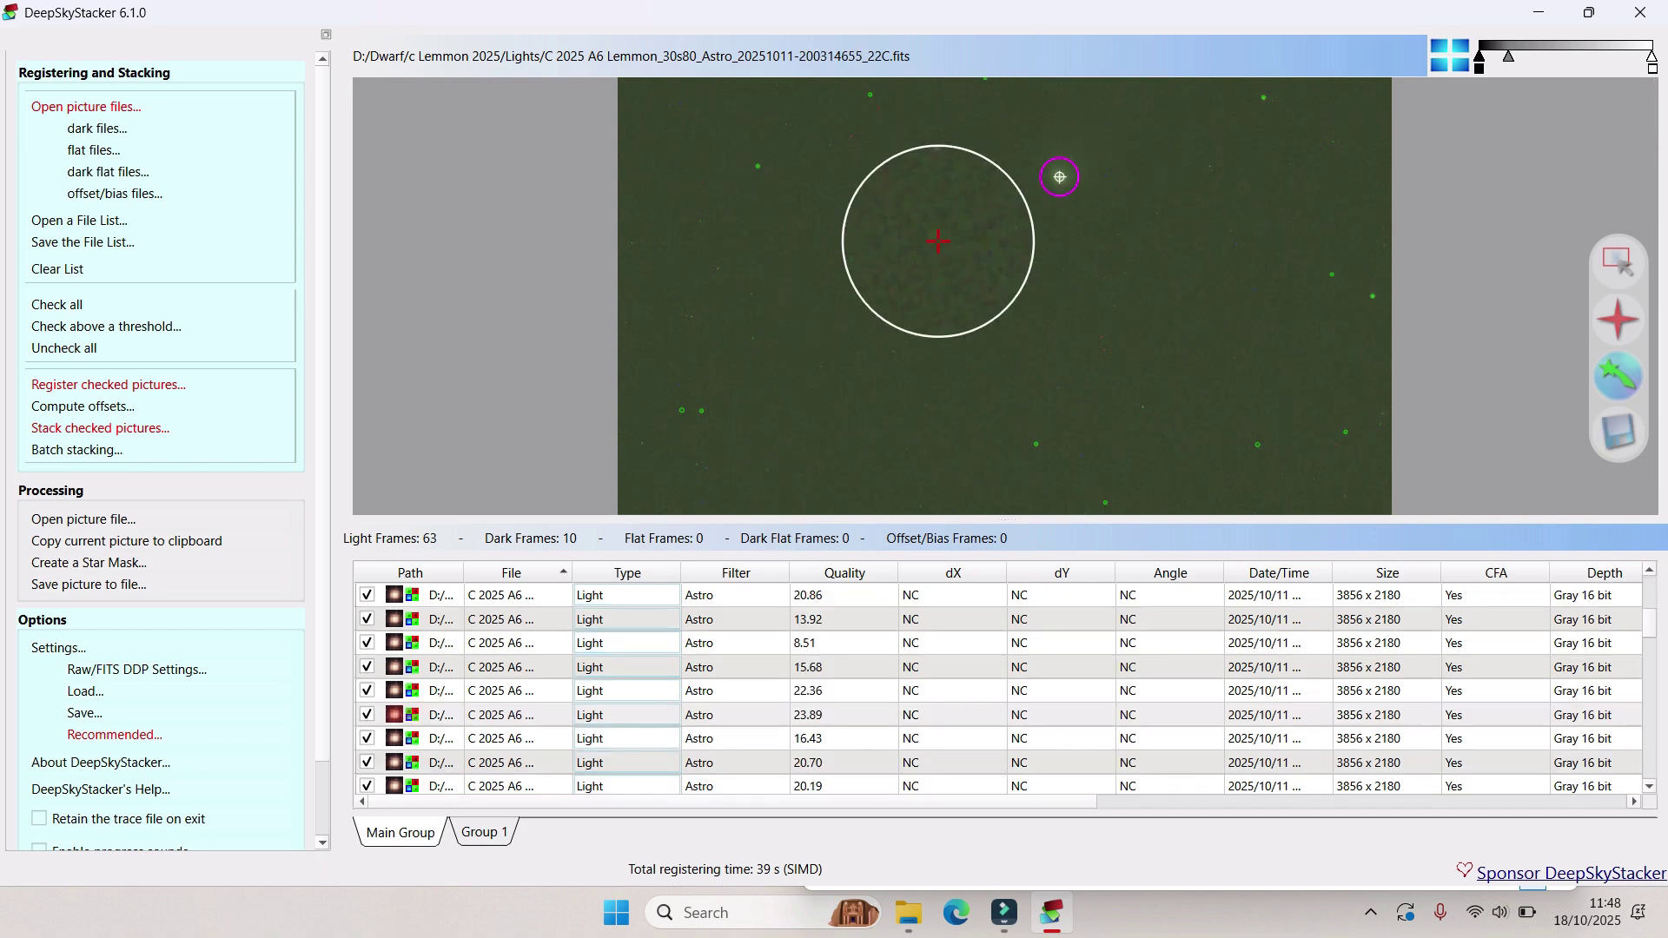
# Mark the comet's nucleus in further light frames down the list, including the 55.56-quality frame and the last light frame.
pyautogui.scroll(-6, 997, 689)
pyautogui.click(878, 690)
pyautogui.click(916, 190)
pyautogui.scroll(-3, 878, 690)
pyautogui.click(877, 643)
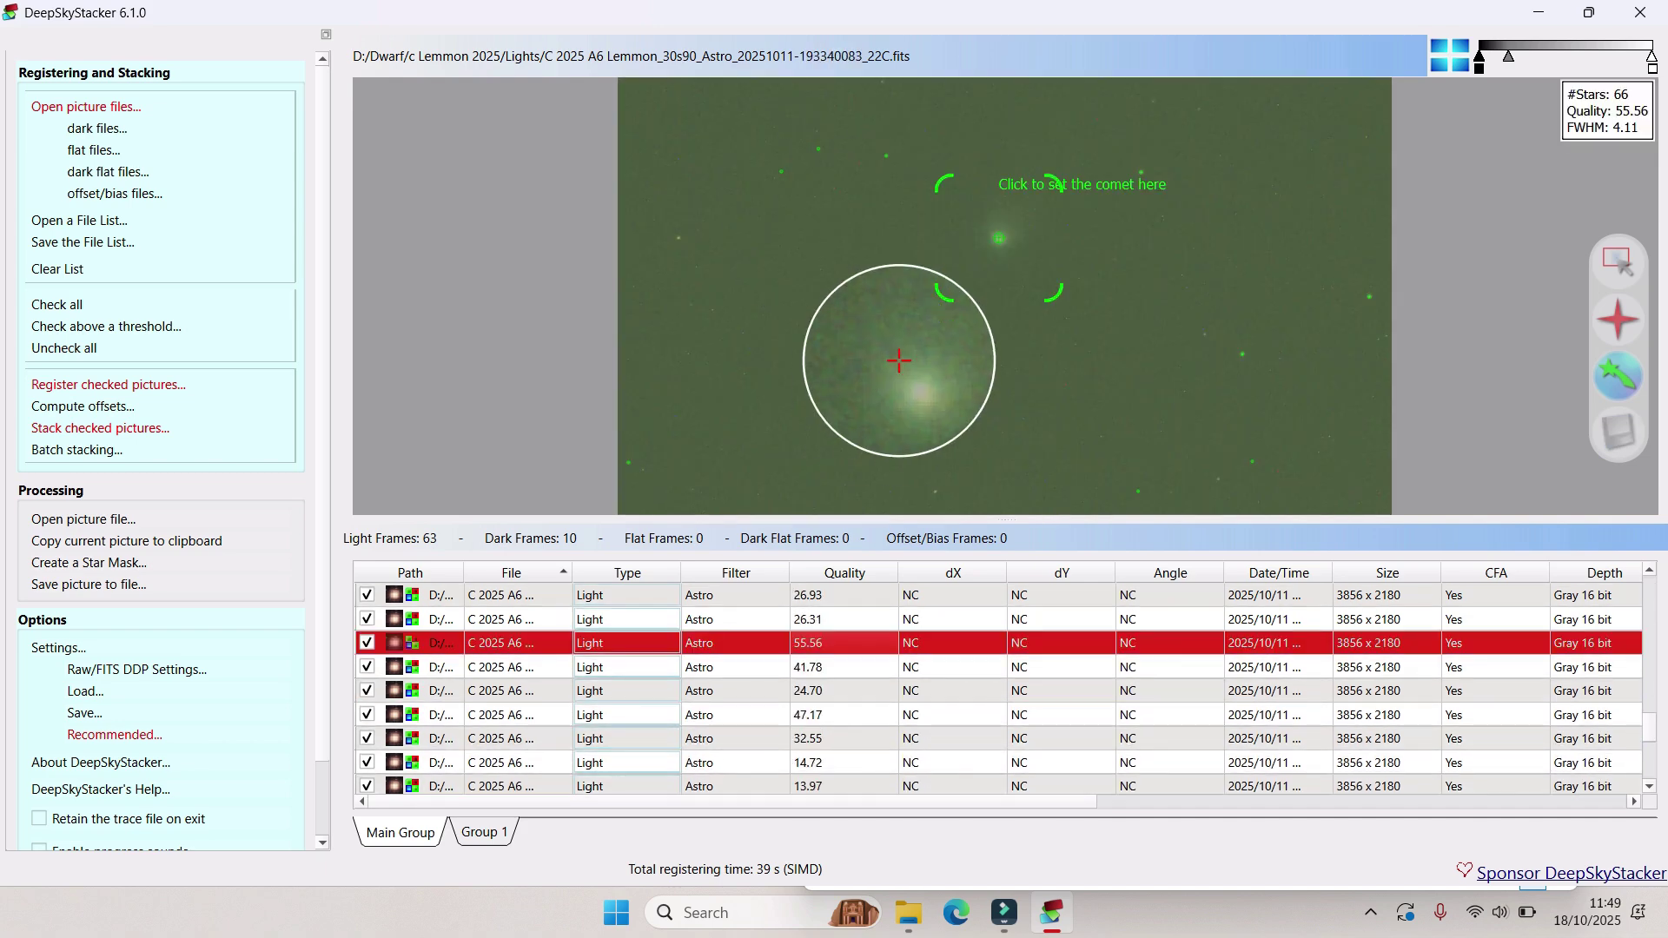
pyautogui.click(998, 238)
pyautogui.scroll(-4, 878, 678)
pyautogui.click(877, 715)
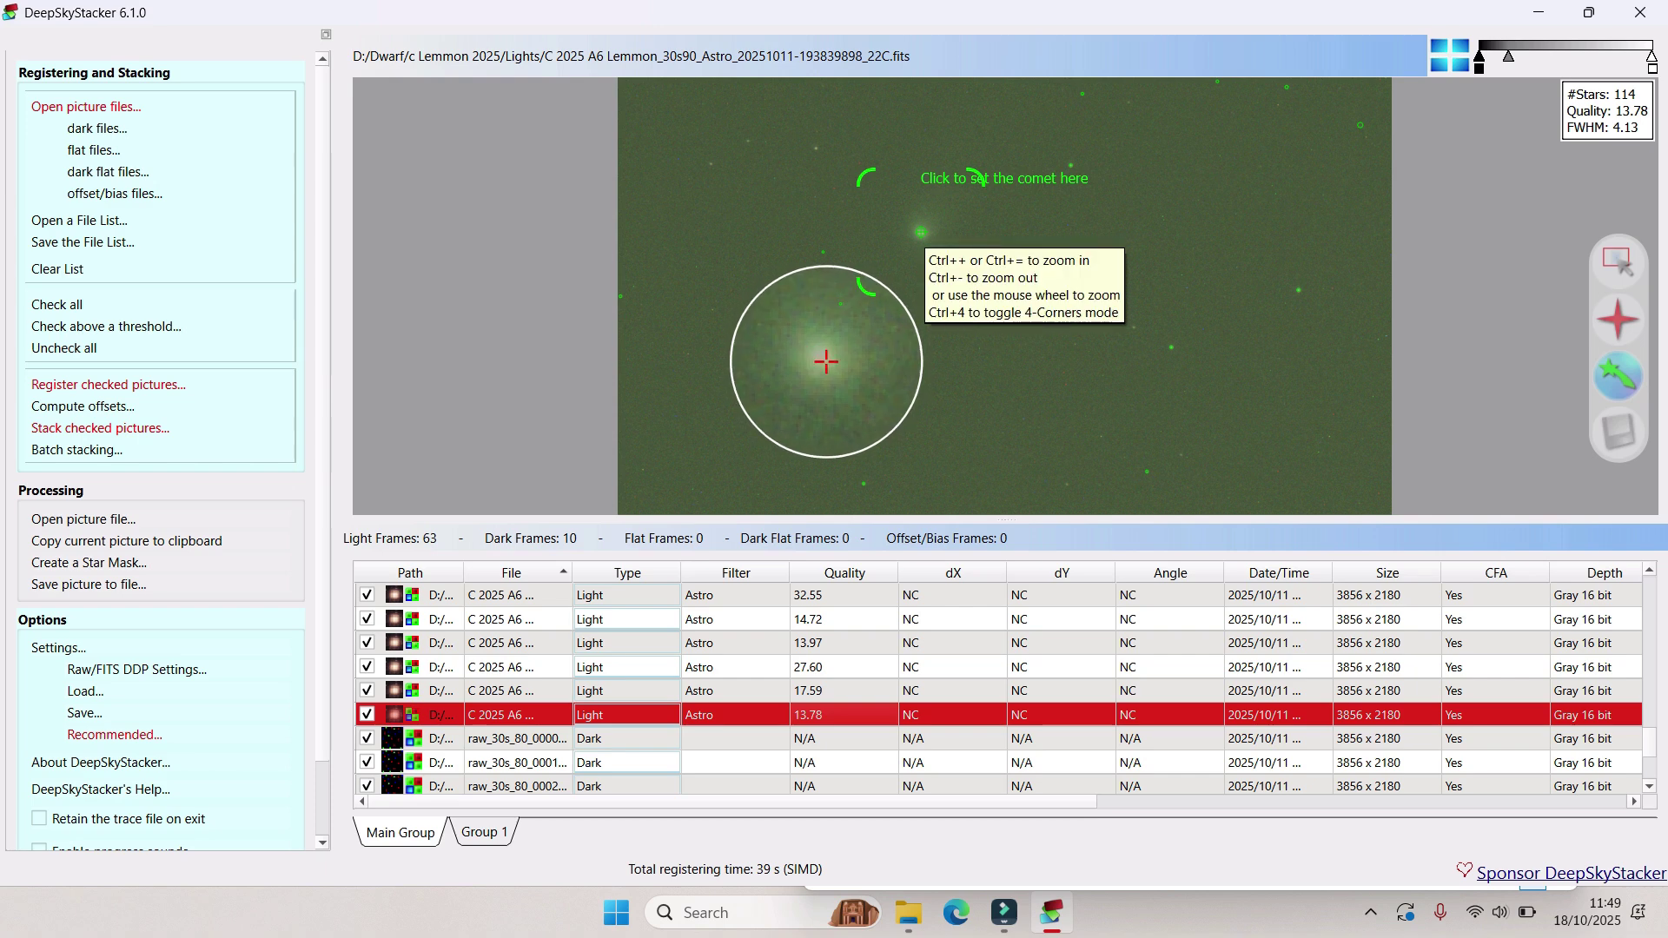
pyautogui.click(921, 232)
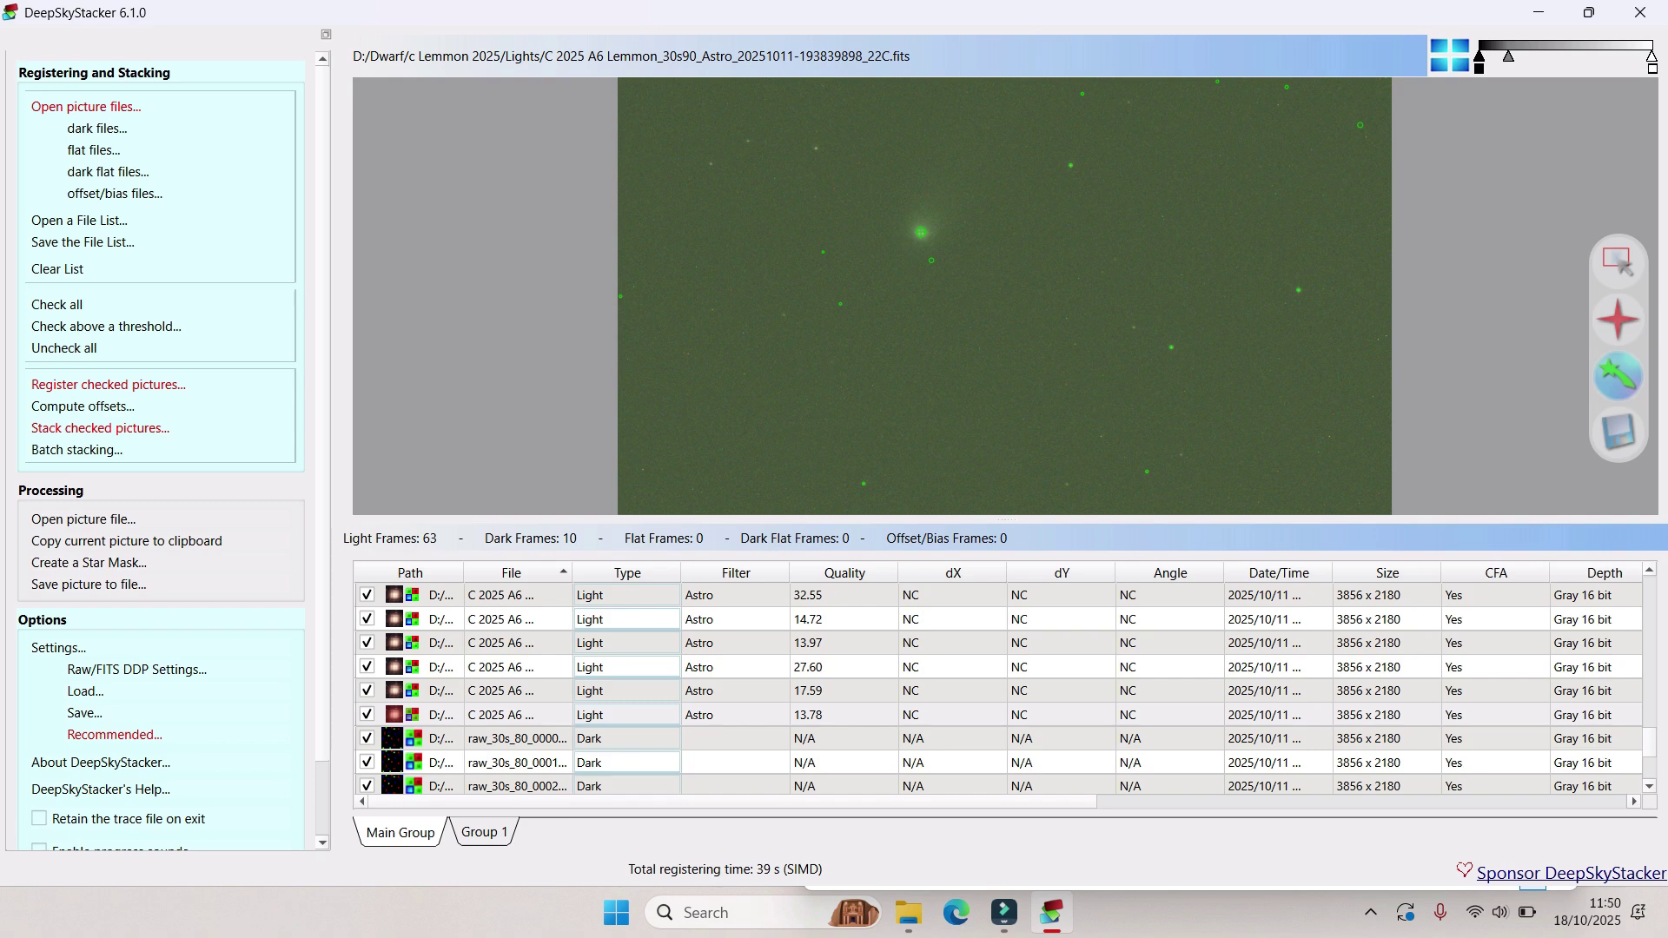
# Accept Stars + Comet Stacking as the comet mode in the stacking settings and stack the checked pictures.
pyautogui.click(52, 648)
pyautogui.press('Down')
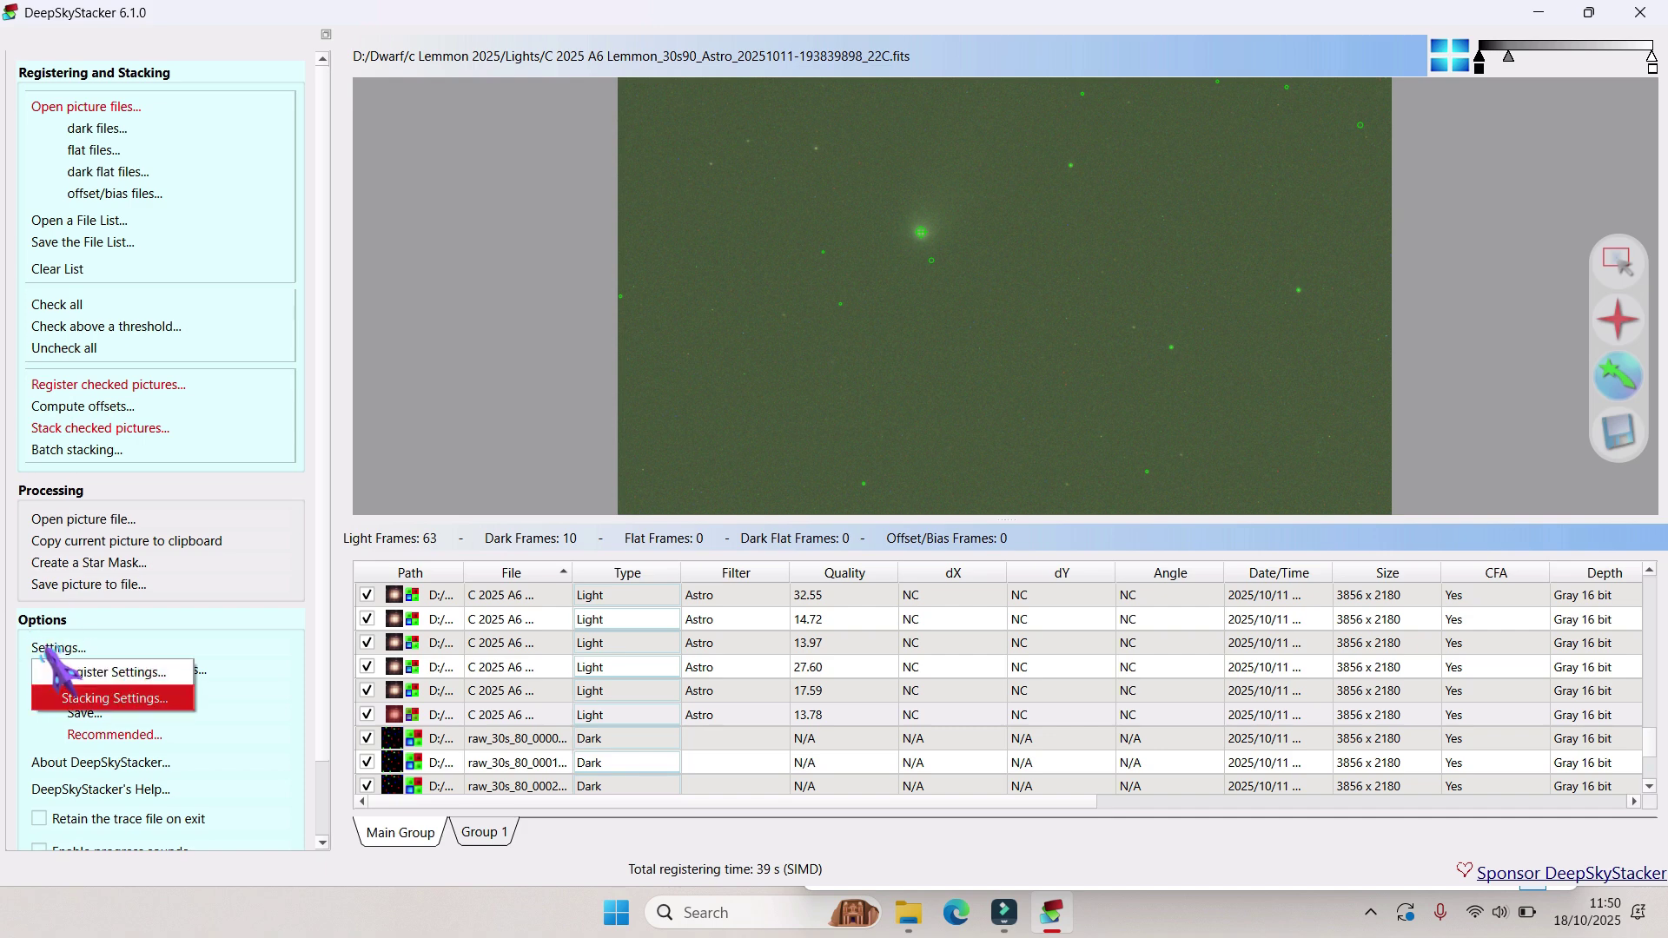
pyautogui.press('Return')
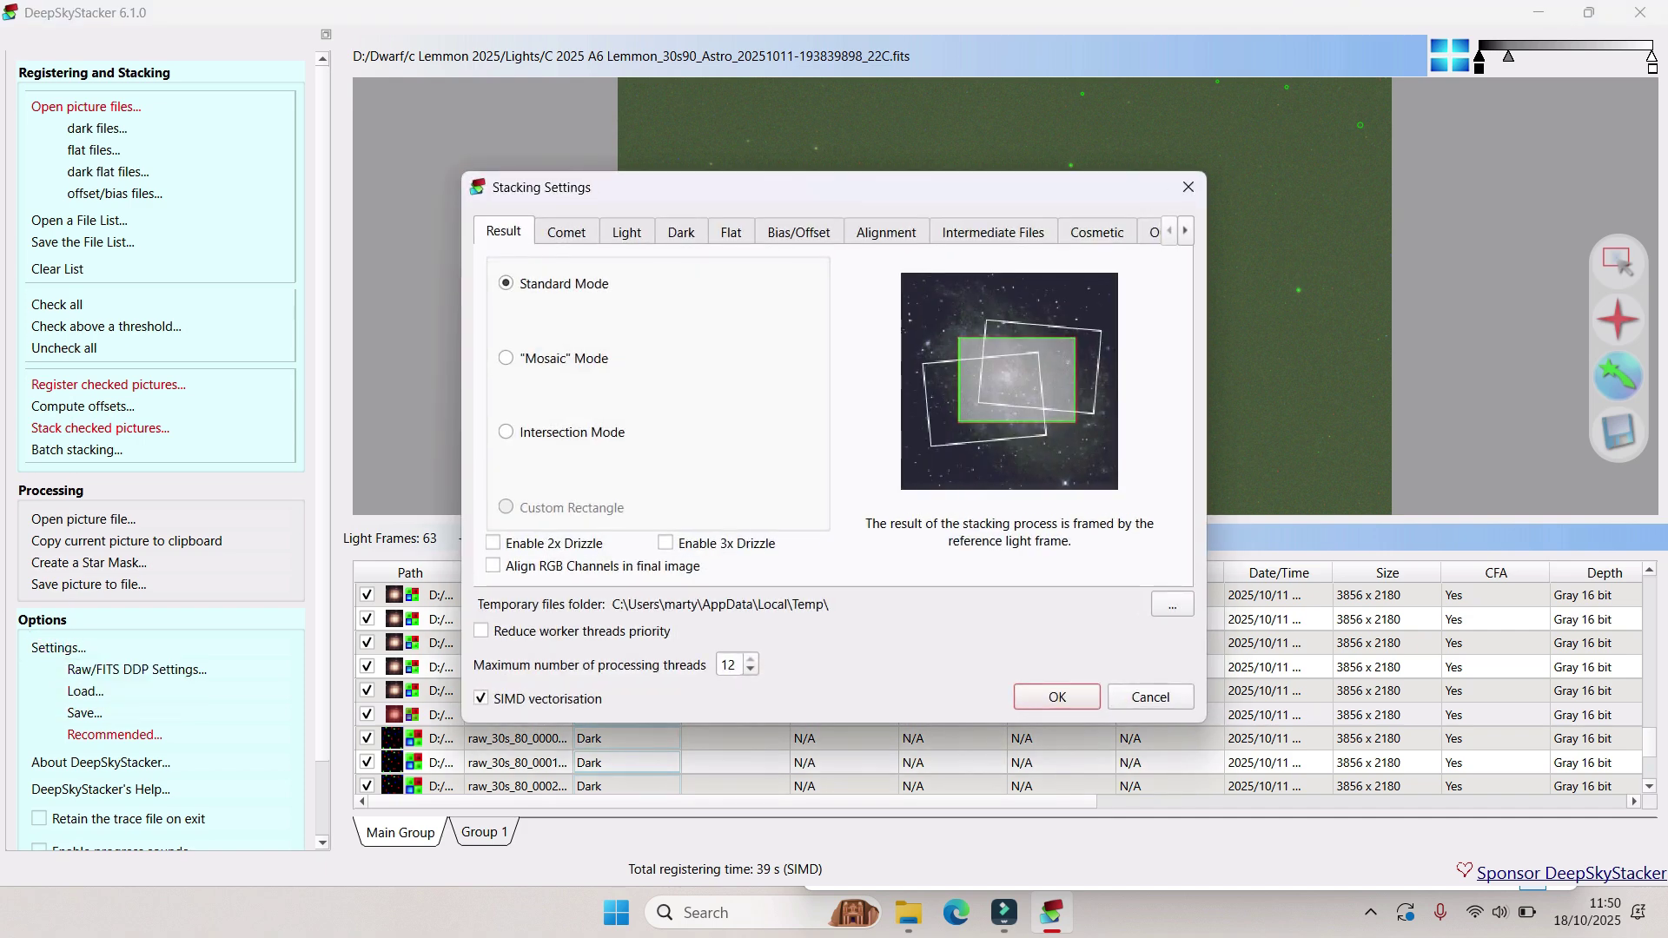
pyautogui.hotkey('ctrl', 'Tab')
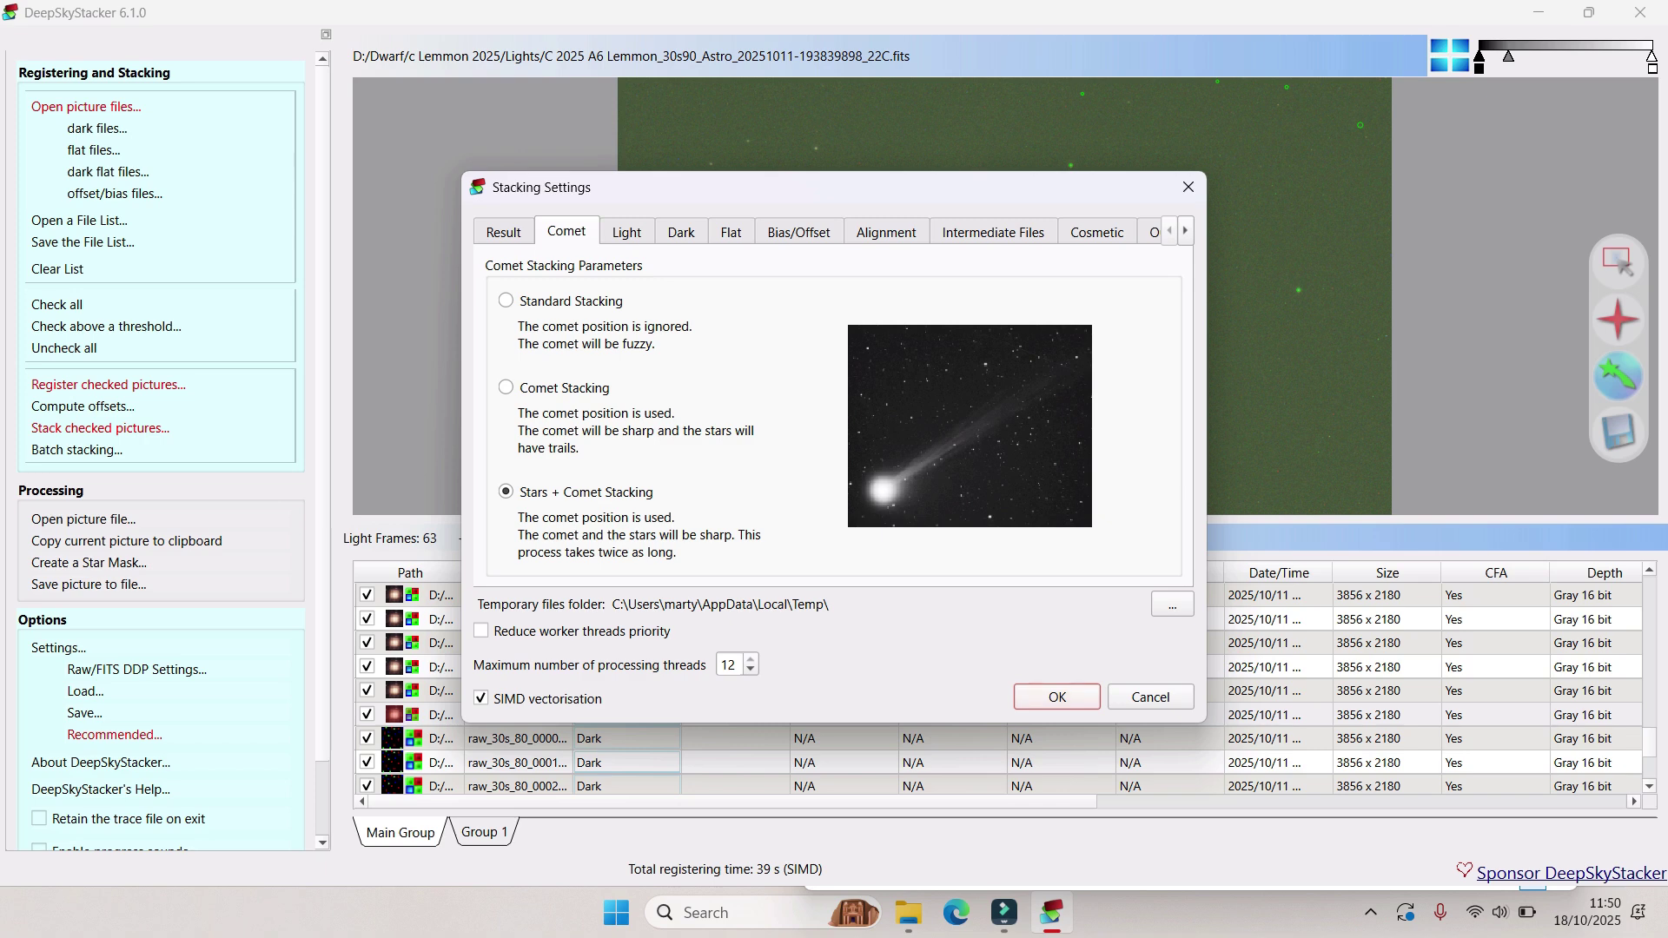
pyautogui.press('Return')
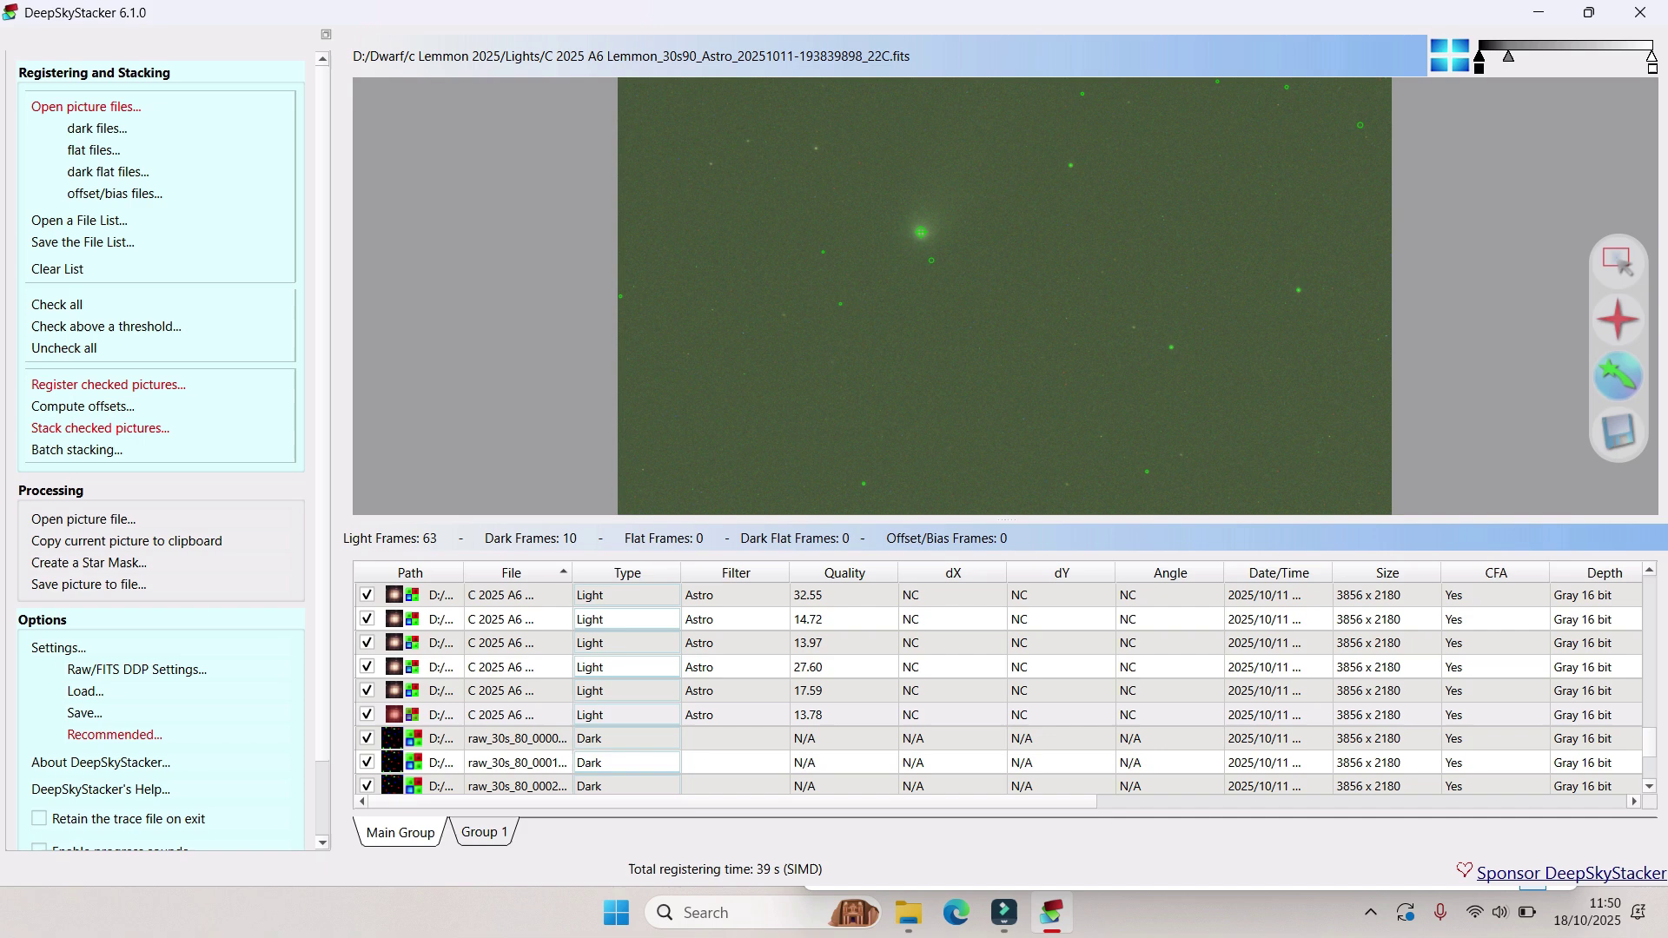
pyautogui.click(100, 427)
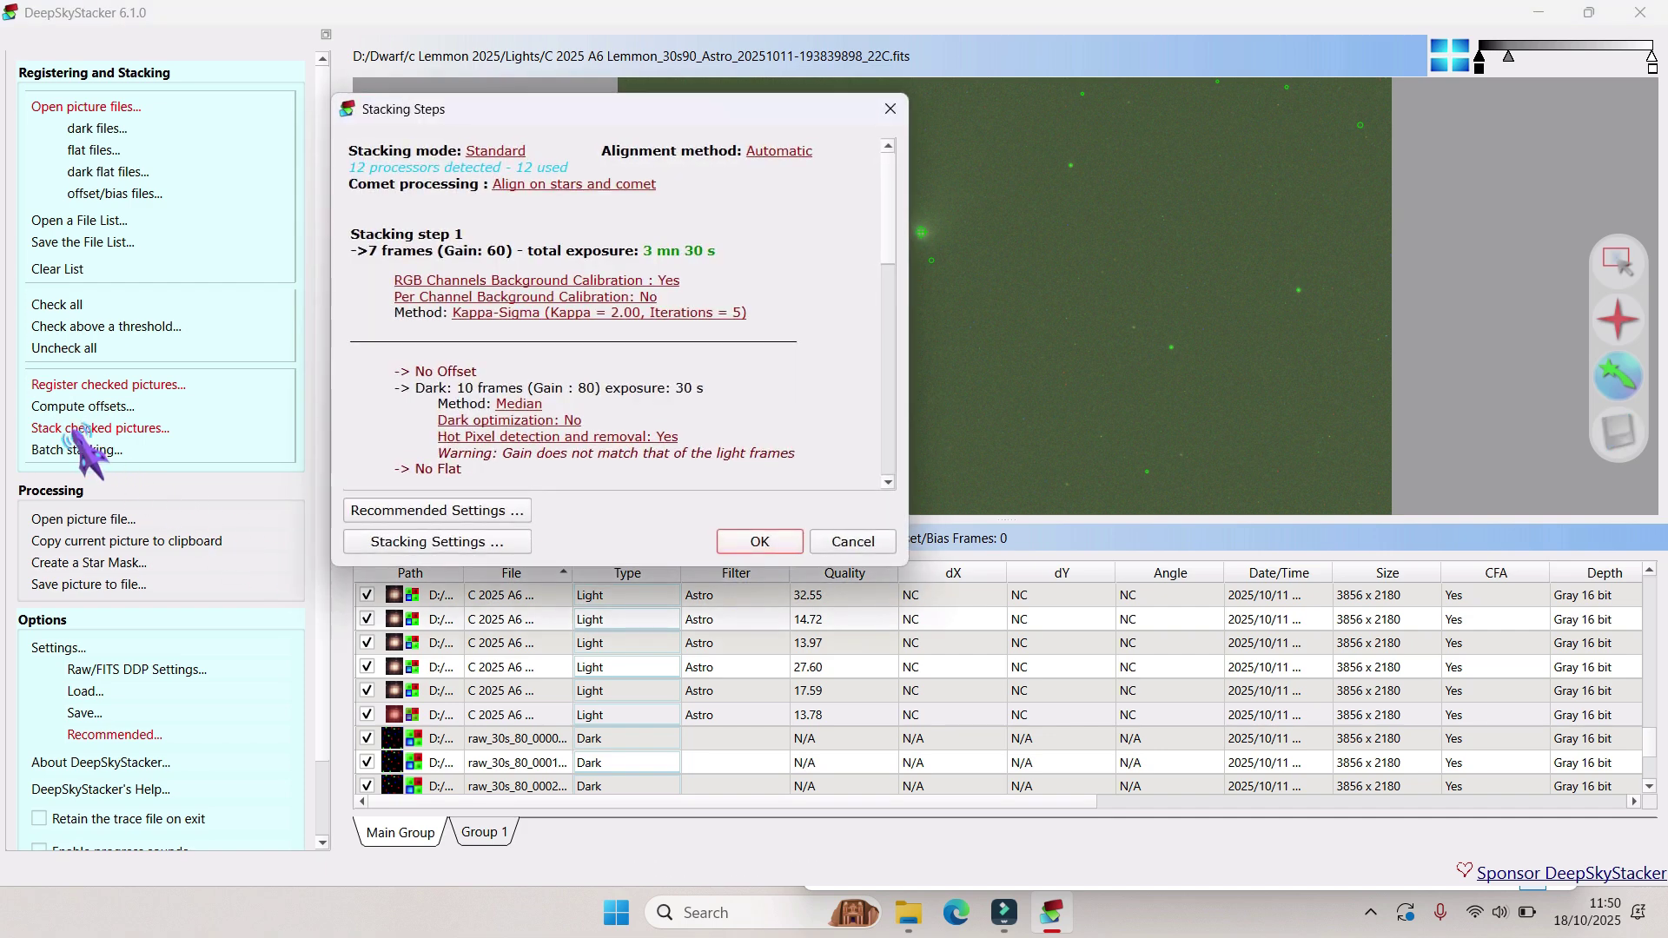
pyautogui.press('Return')
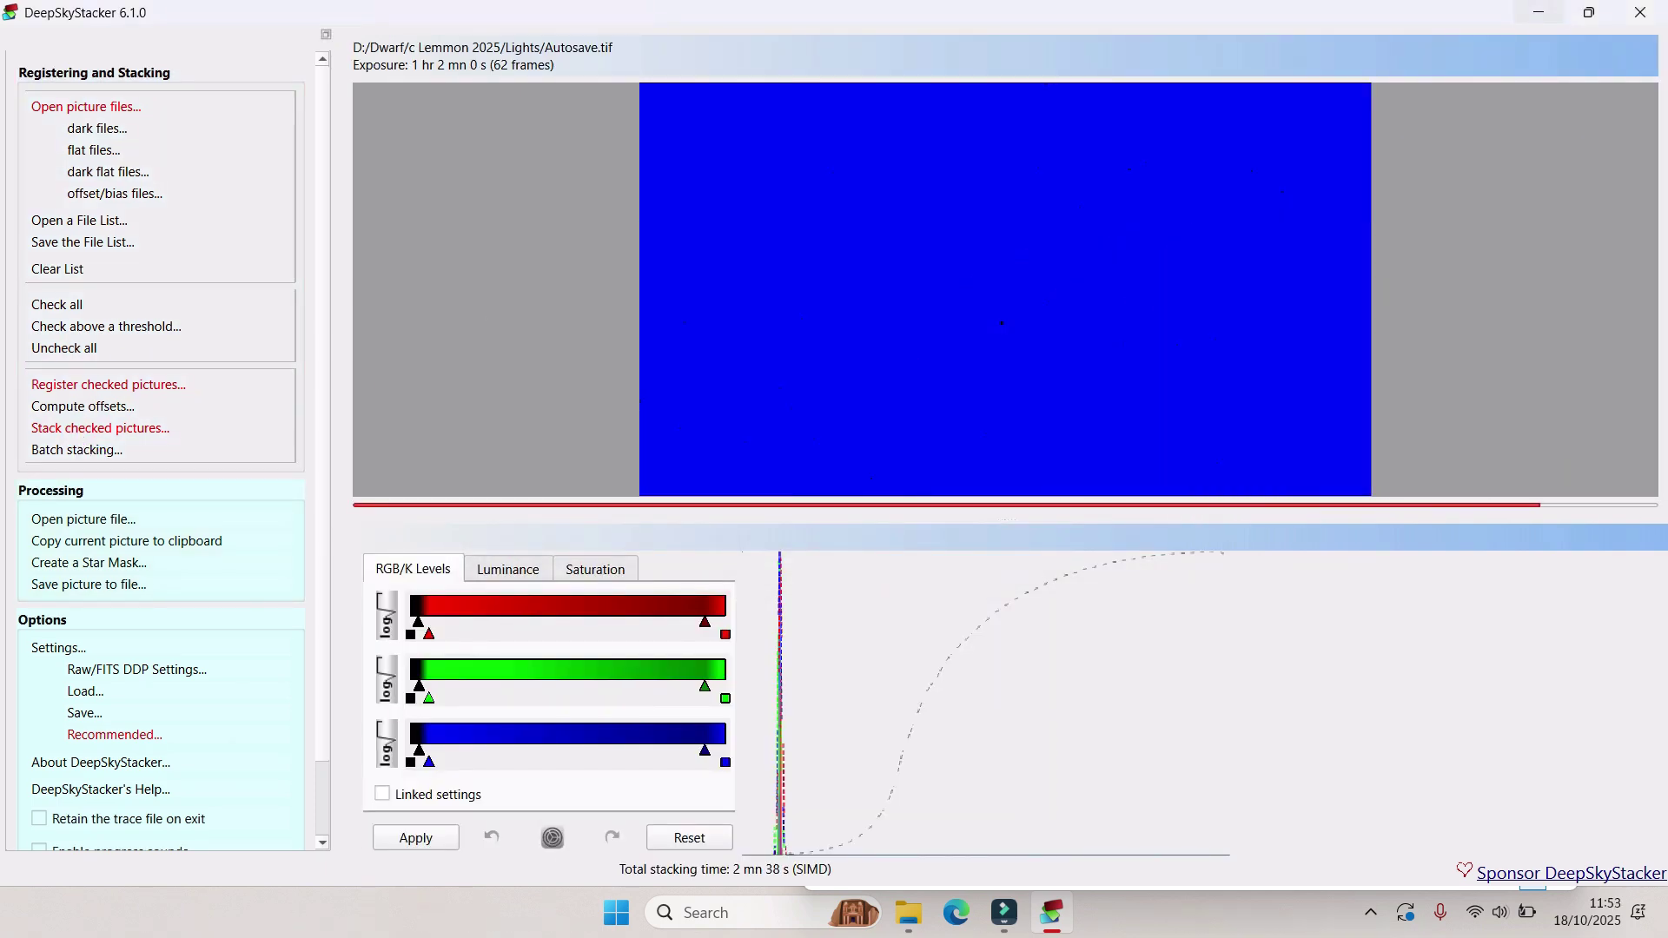
# Switch to Siril by launching it from the Astrophotography folder inside the Camera stuff folder on the desktop.
pyautogui.press('super+Down')
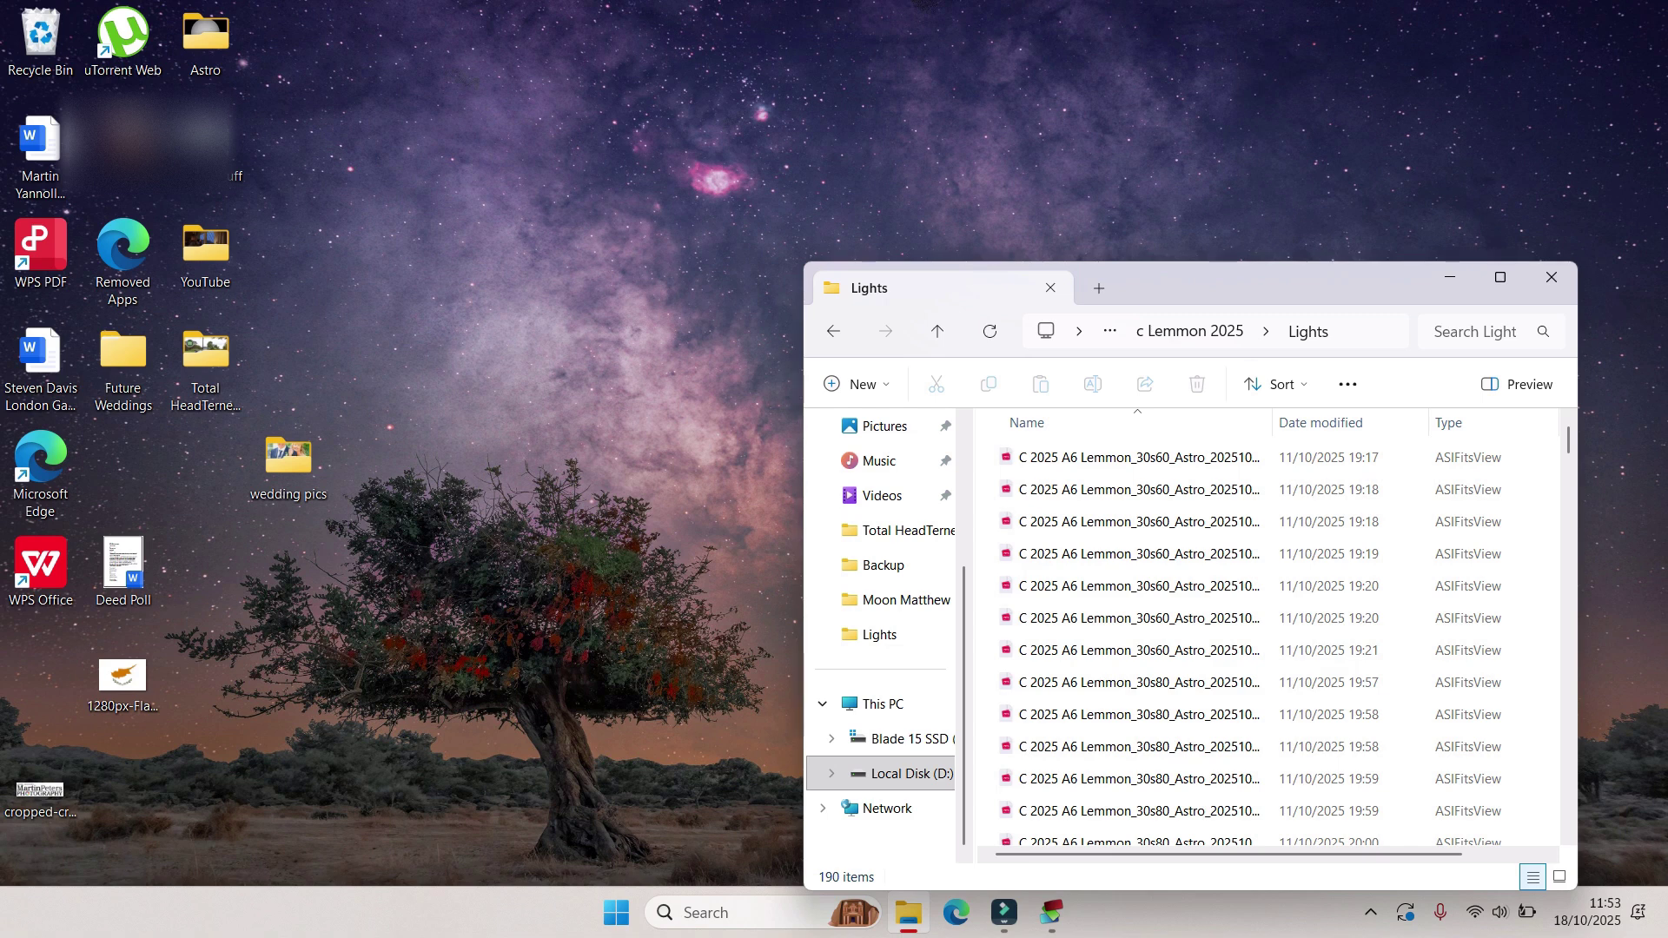
pyautogui.doubleClick(205, 146)
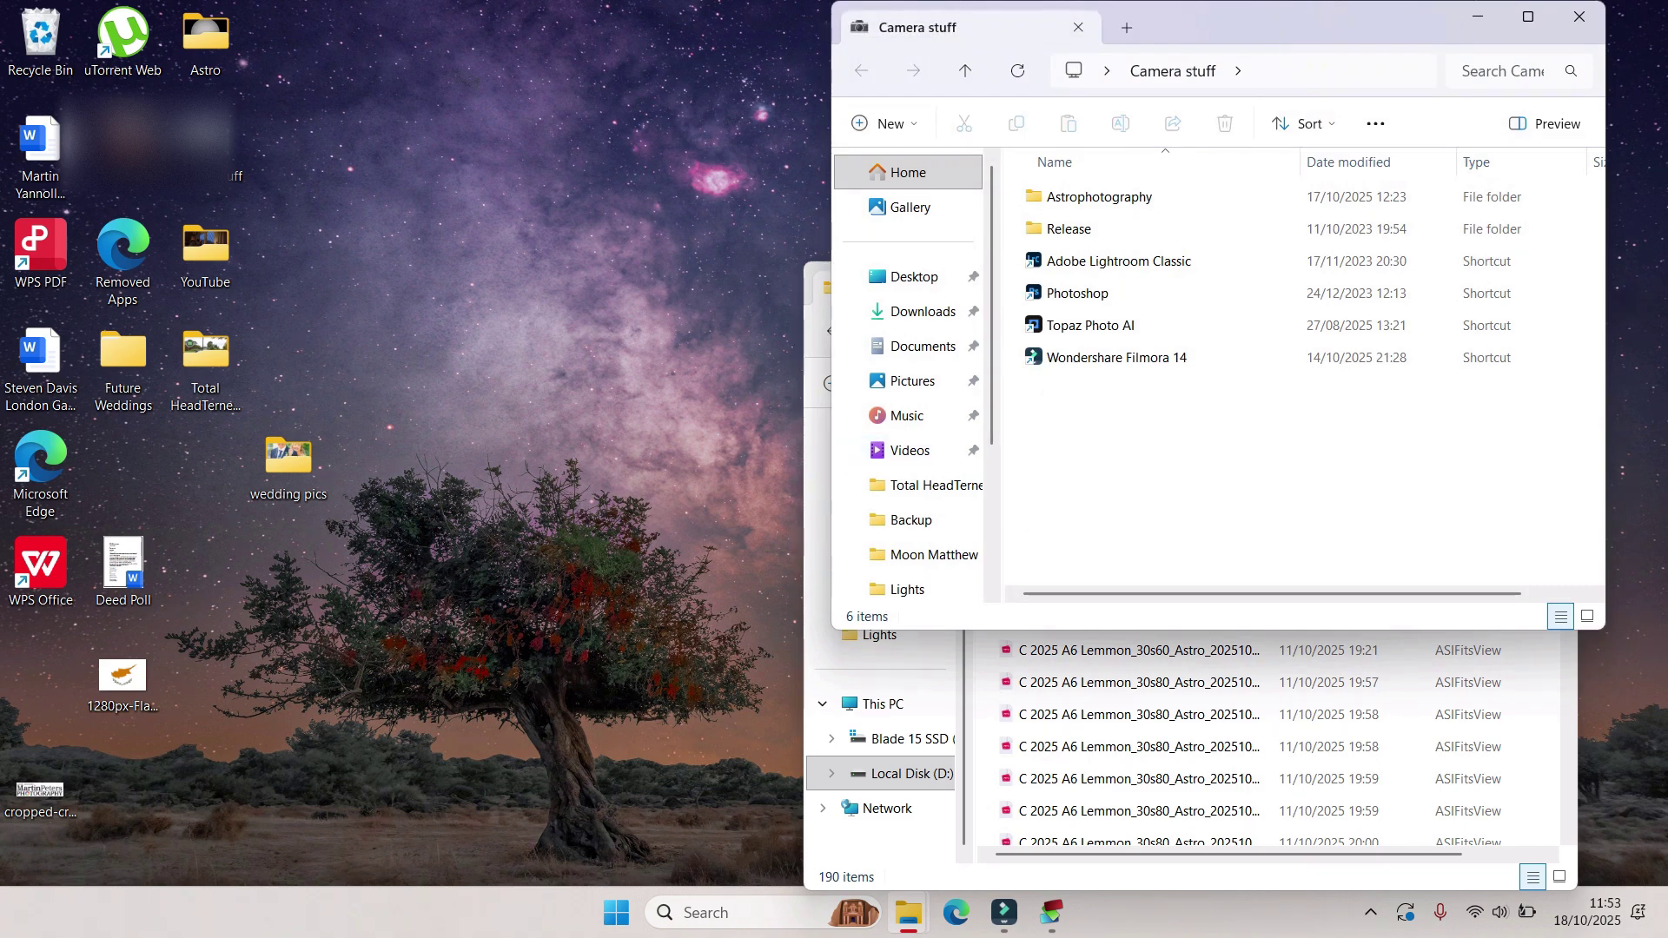
pyautogui.doubleClick(1099, 196)
pyautogui.doubleClick(1086, 388)
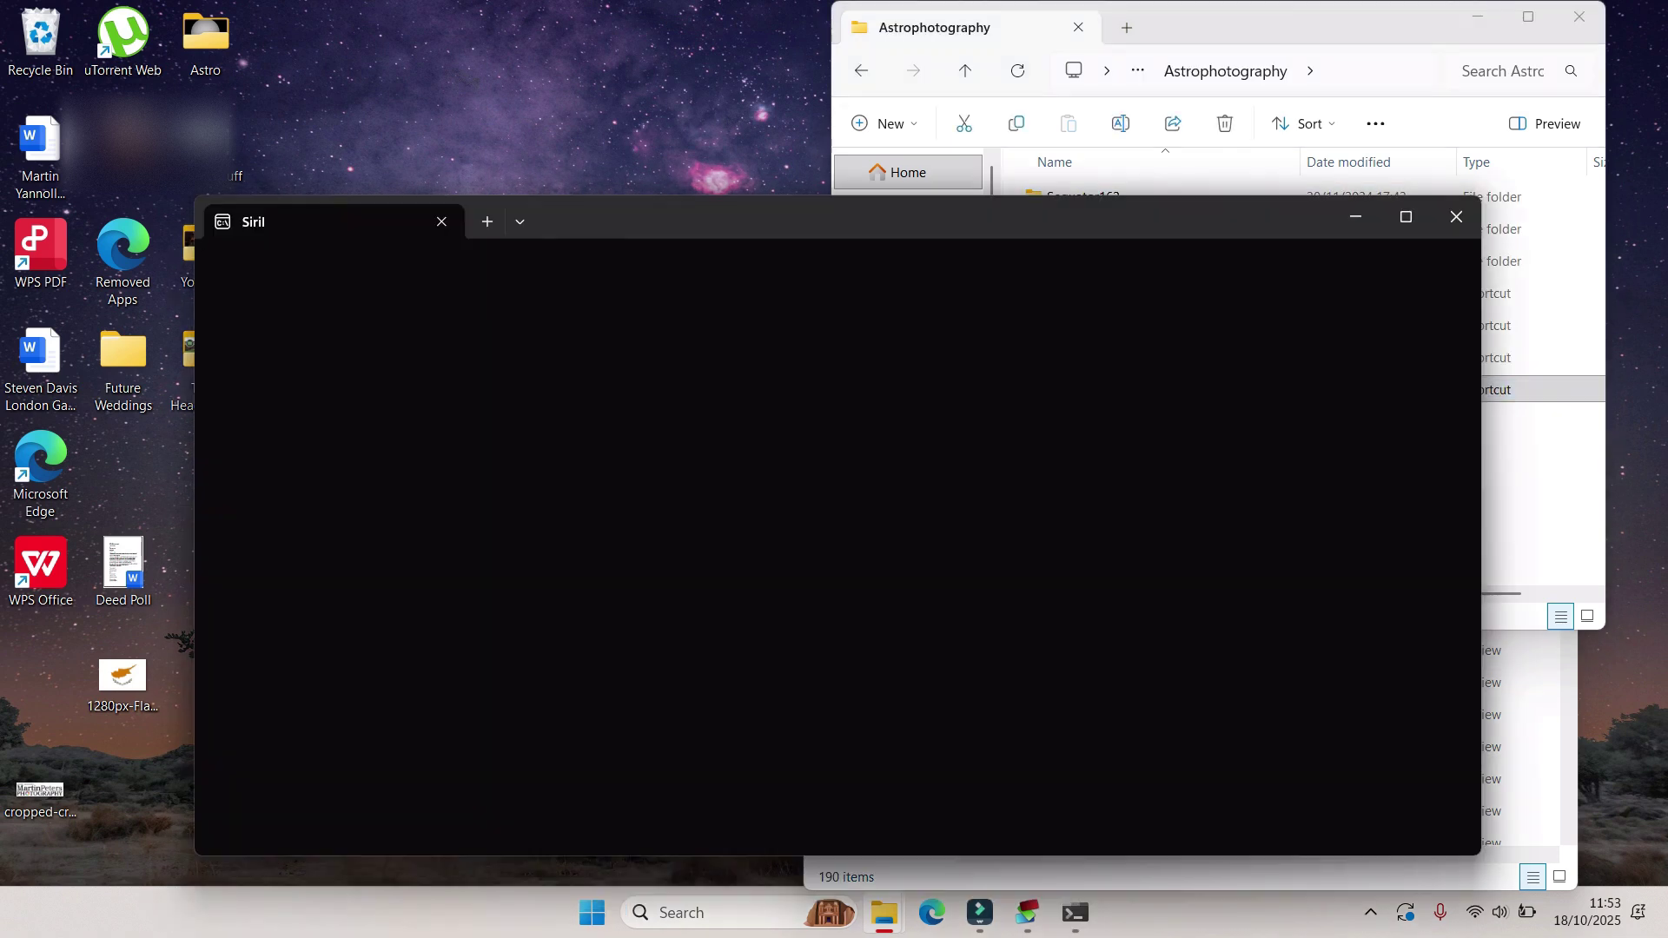
# Open the stacked image Autosave.tif from the Lights folder and set the display mode to AutoStretch.
pyautogui.hotkey('ctrl', 'o')
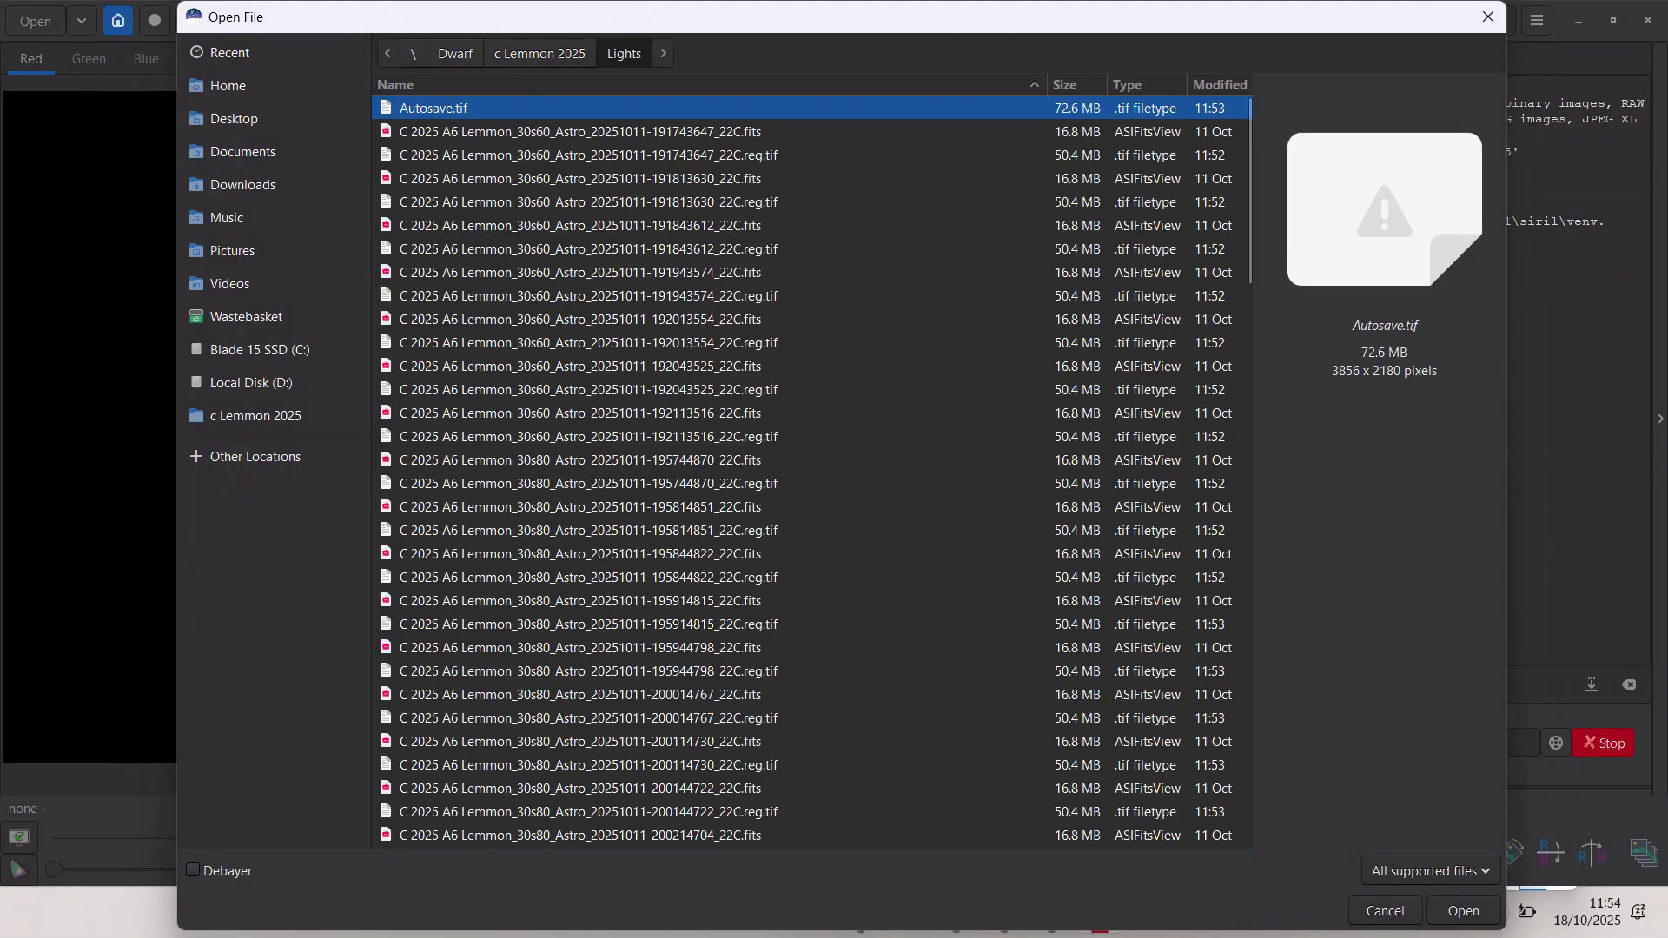
pyautogui.press('Return')
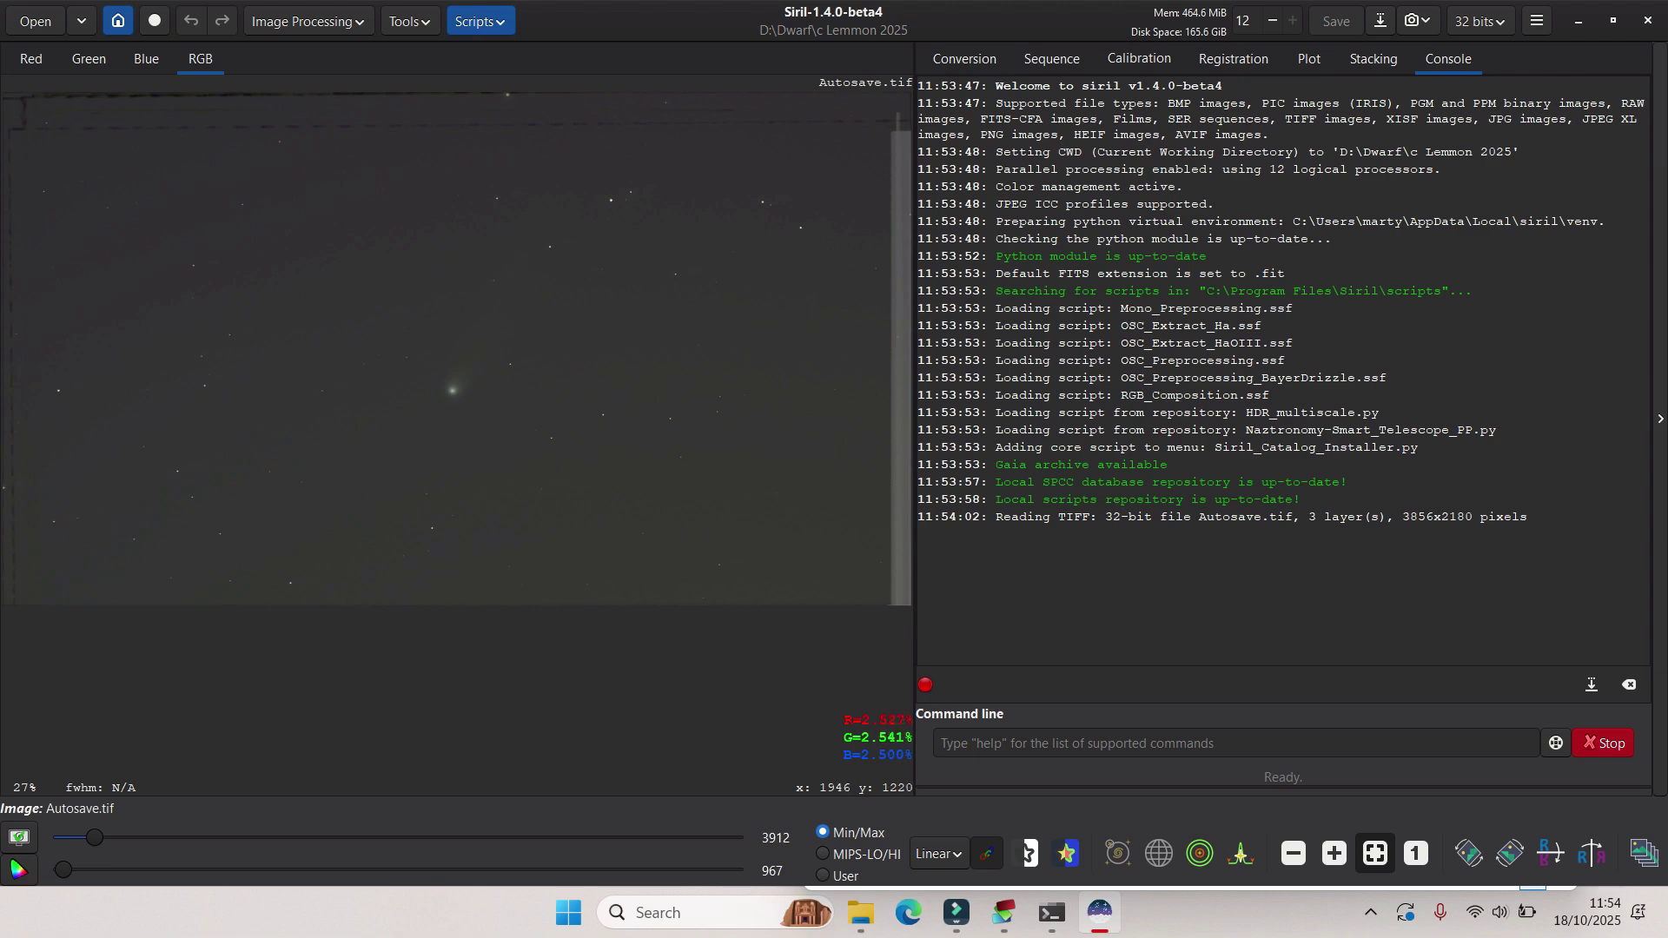
pyautogui.click(938, 853)
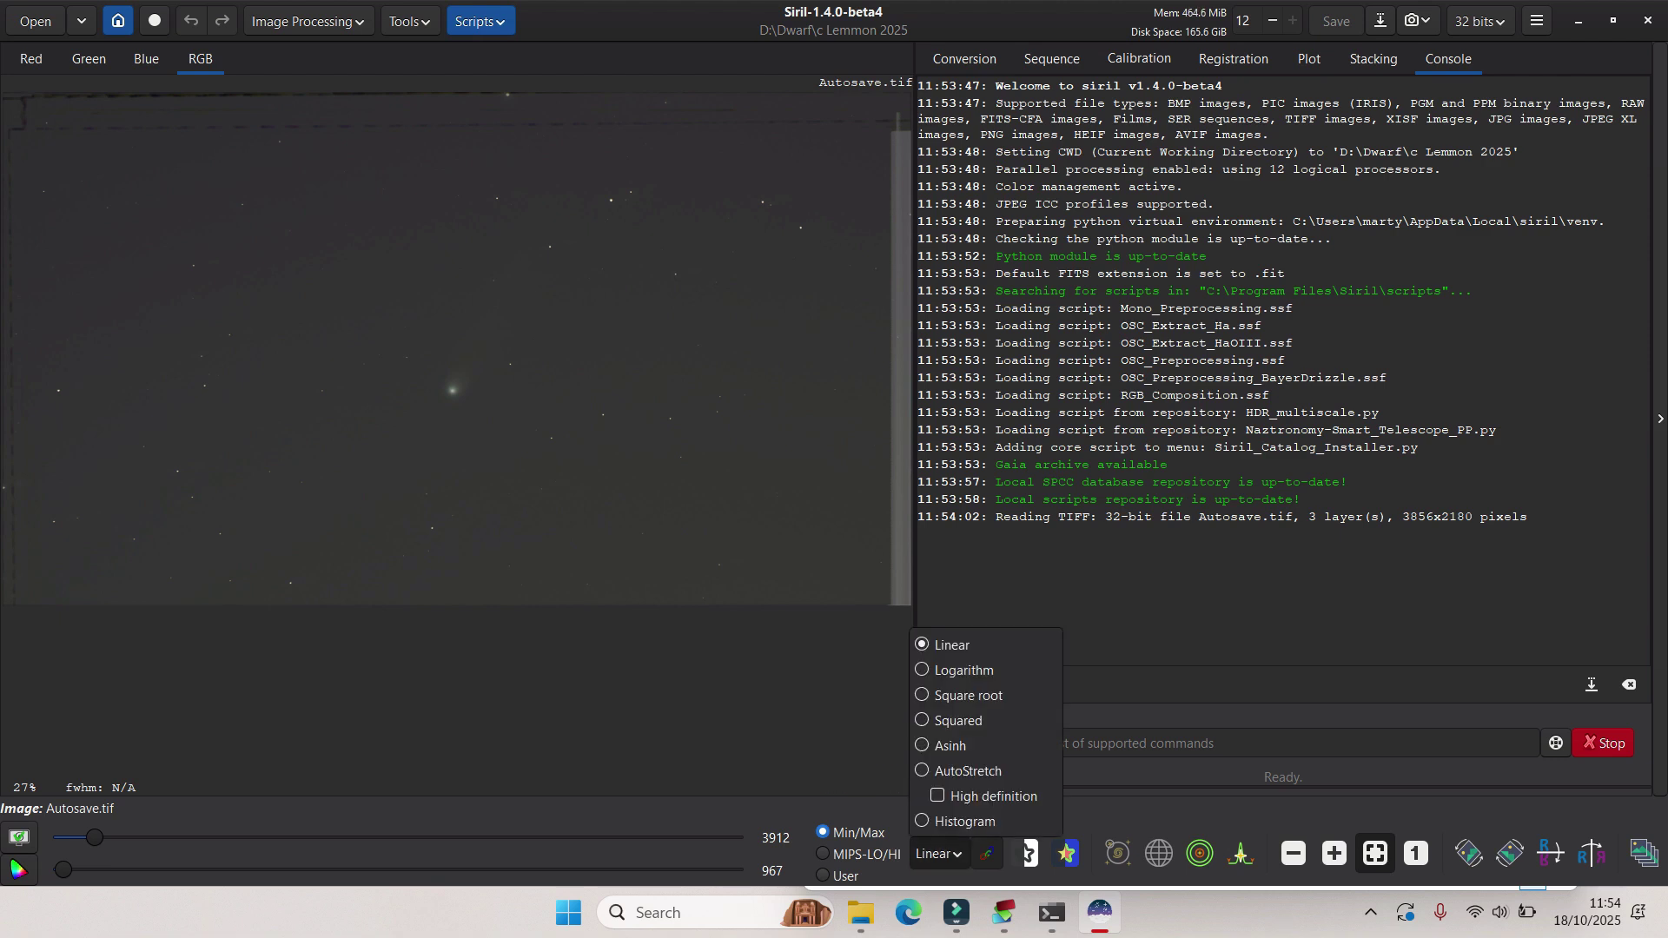
pyautogui.click(966, 771)
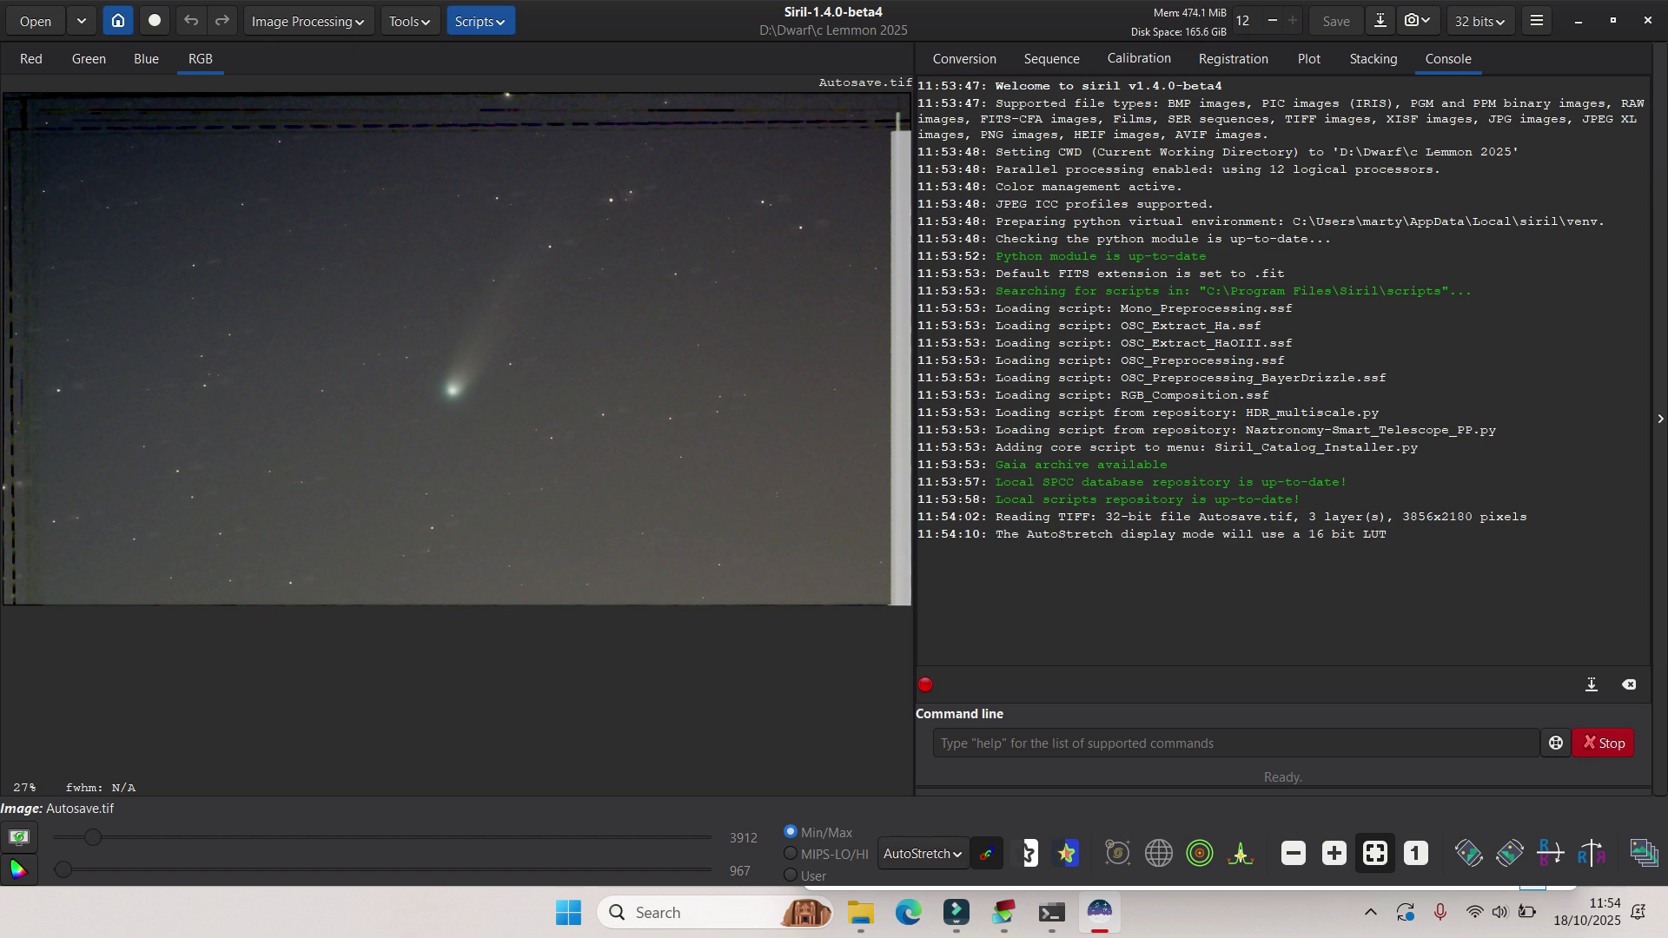